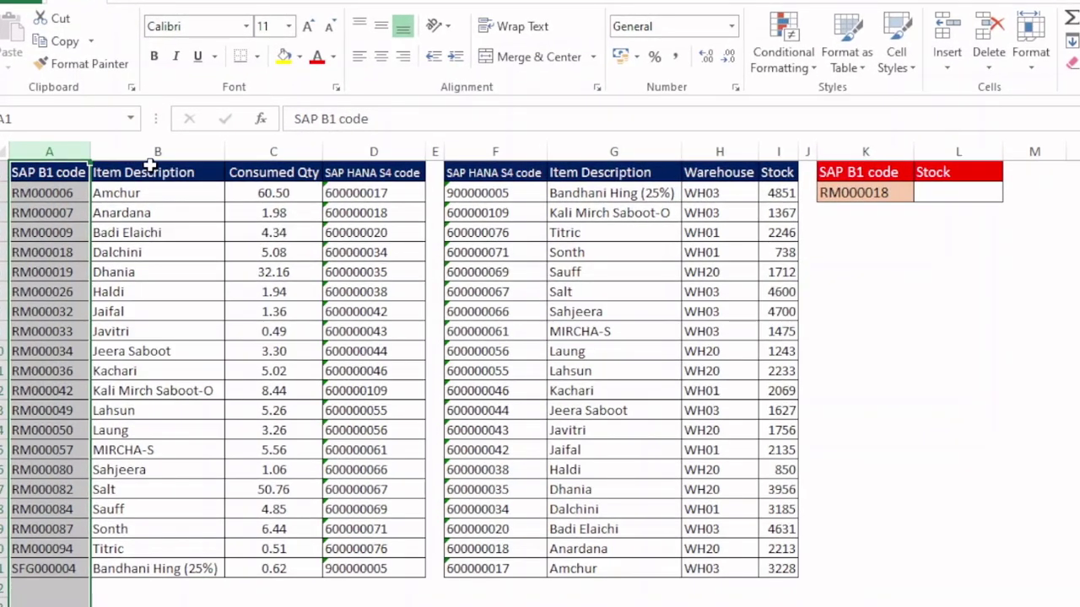
Step: Examine the columns of the consumption table and the stock table, from Item Description in column B through Stock in column I
click(150, 154)
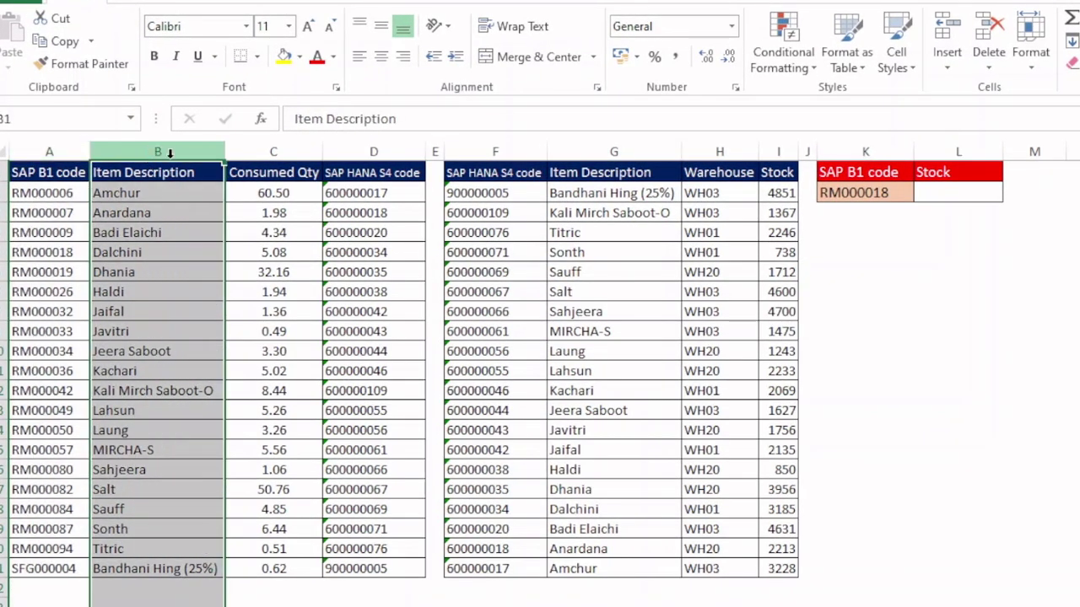
click(268, 152)
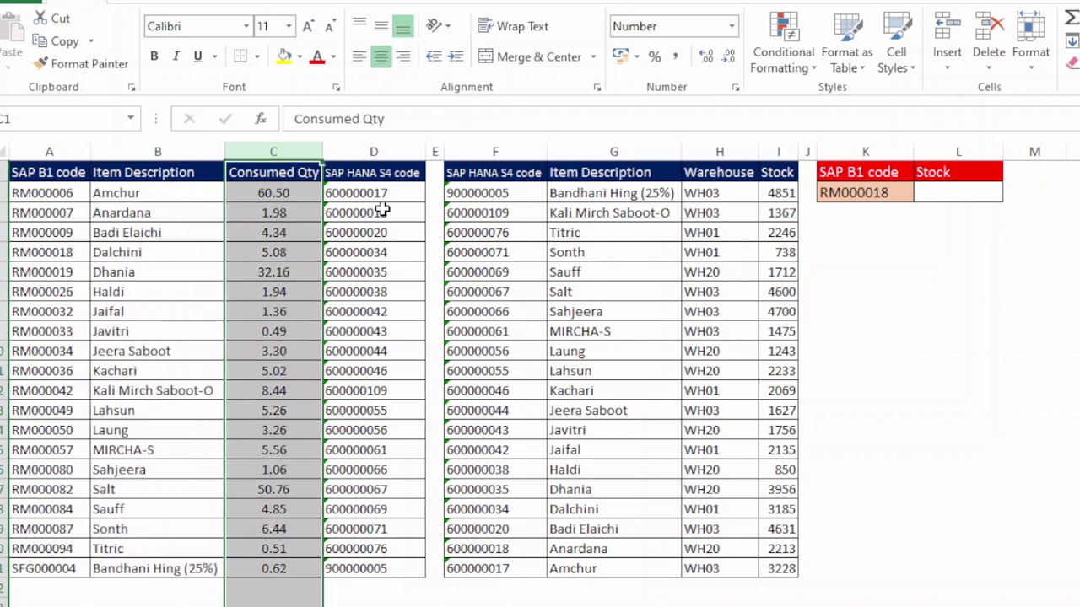
click(378, 151)
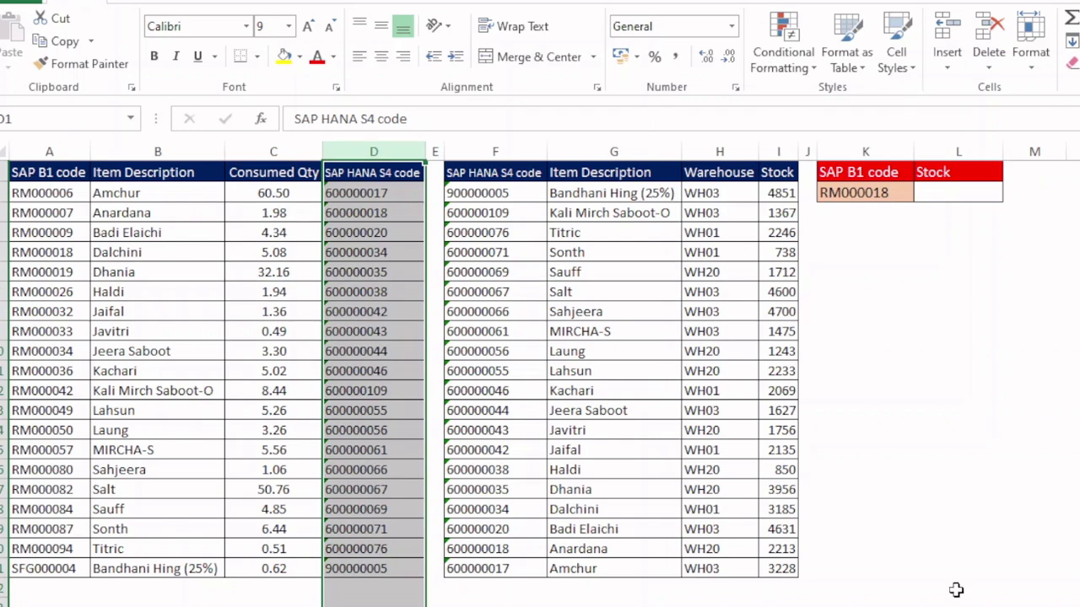
click(498, 151)
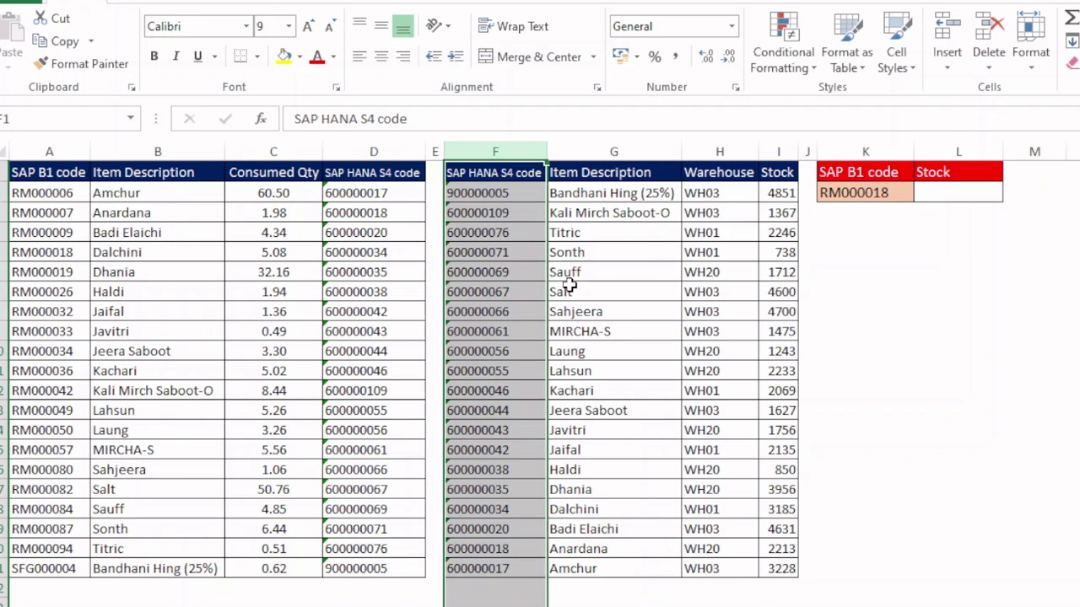
click(600, 154)
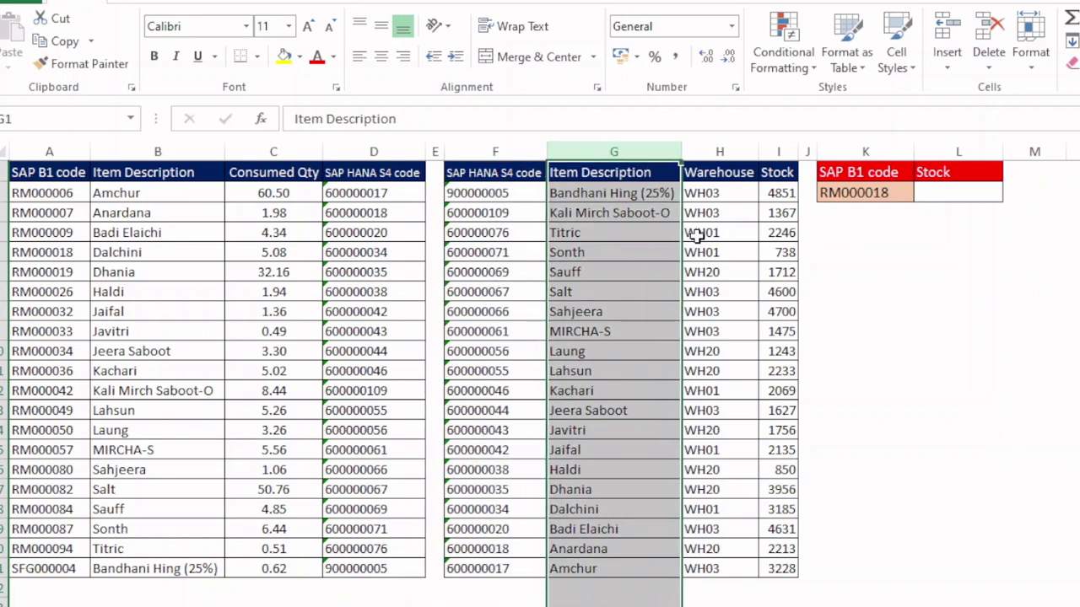
click(719, 150)
click(769, 151)
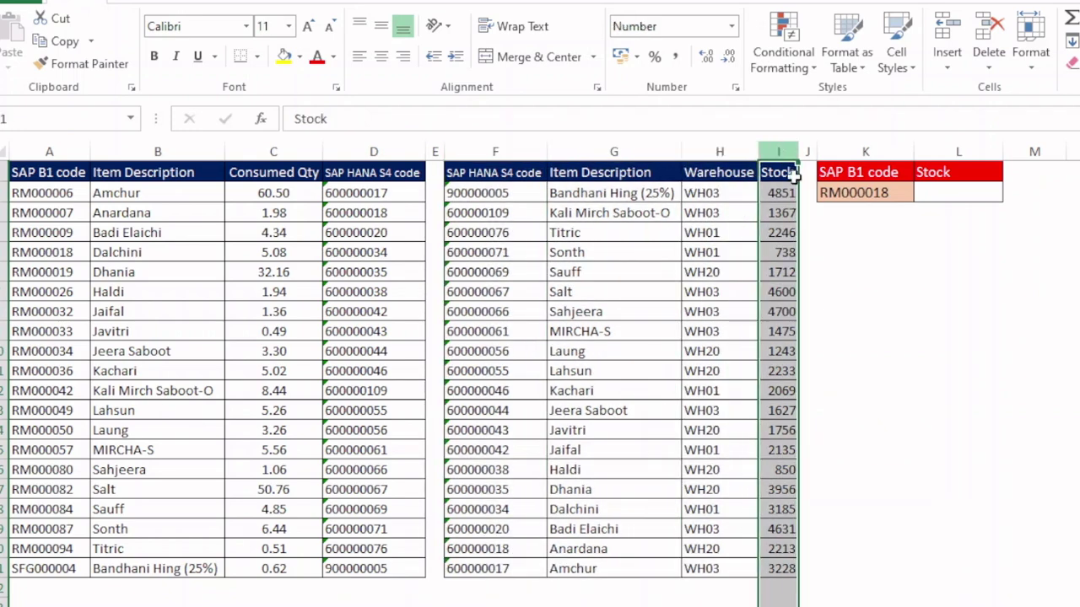
click(1020, 346)
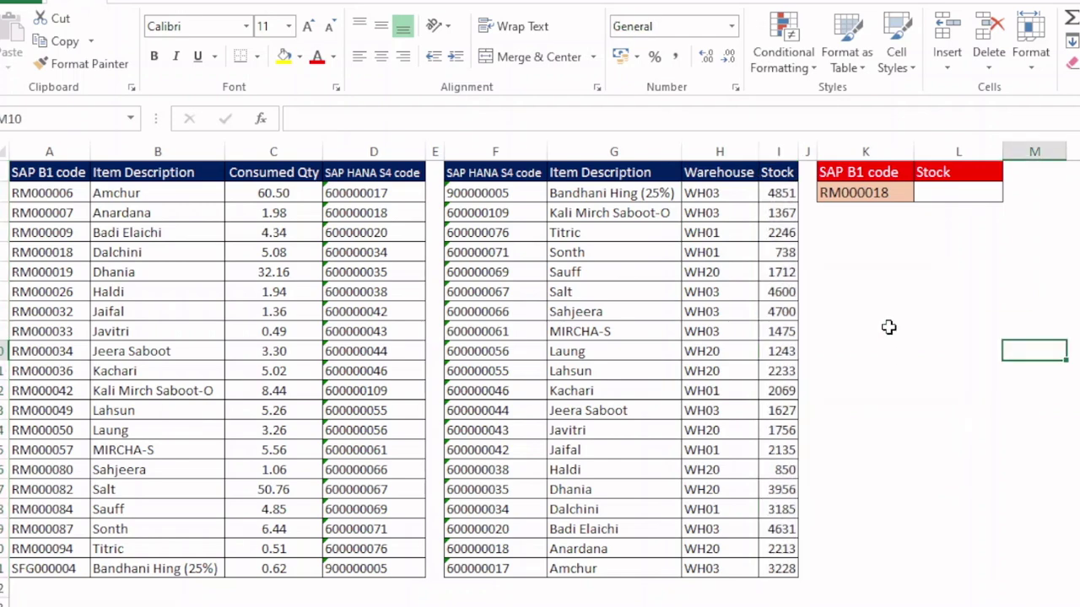
Step: Choose RM000026 as the SAP B1 code in K2 and review the data ranges of both tables
click(878, 194)
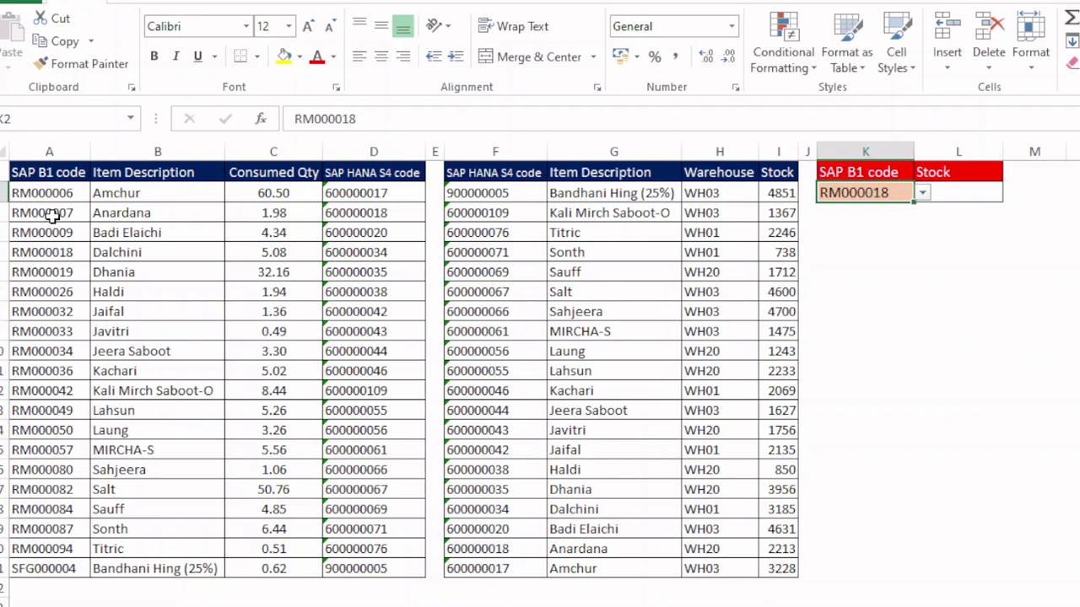
click(923, 193)
click(851, 274)
drag(42, 354, 375, 355)
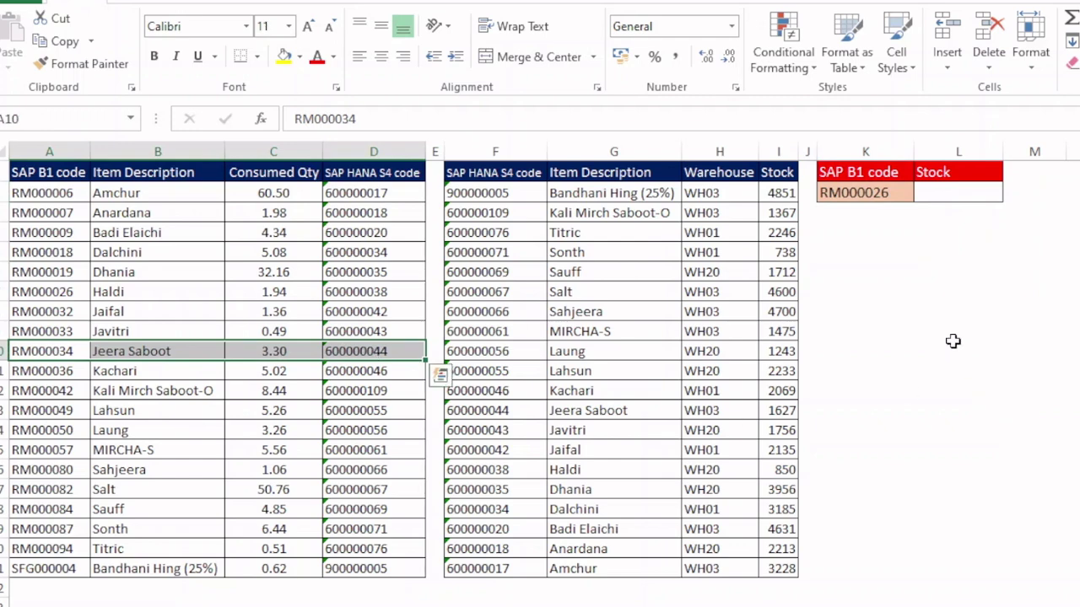
click(875, 196)
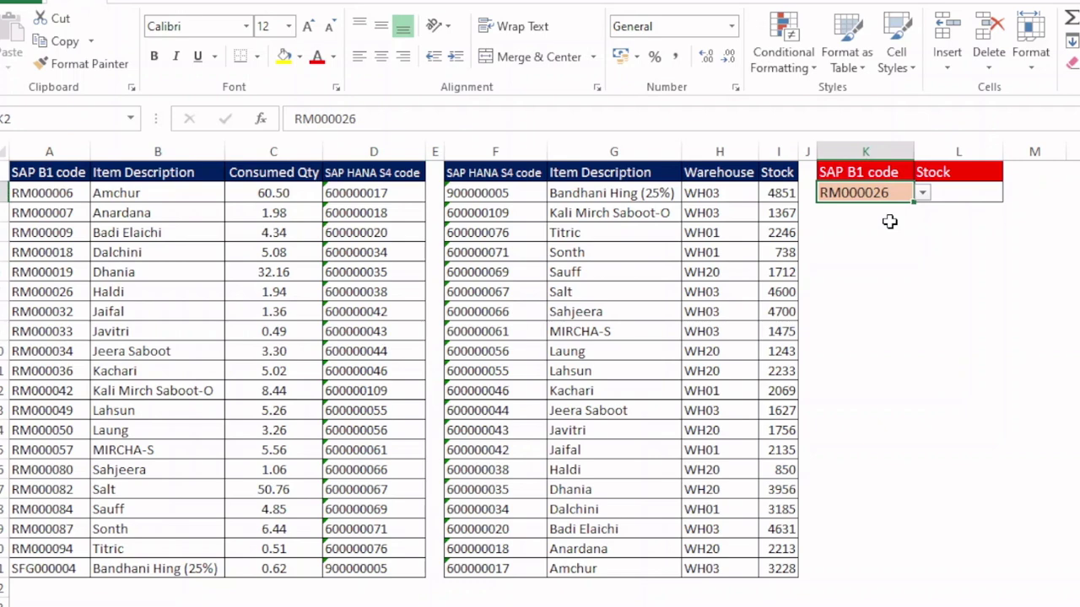
click(949, 193)
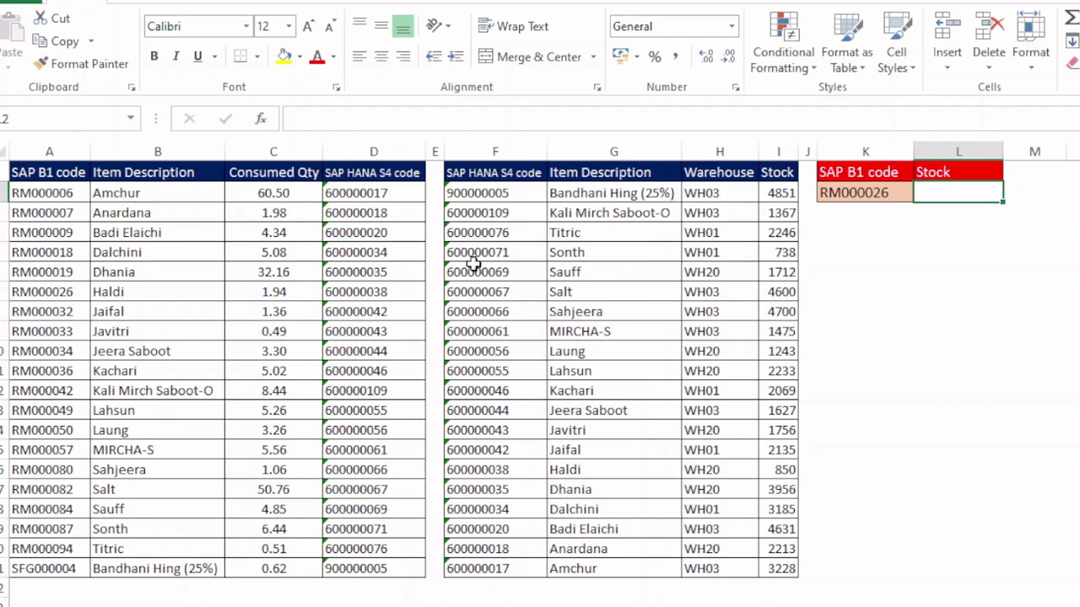
drag(50, 194, 341, 569)
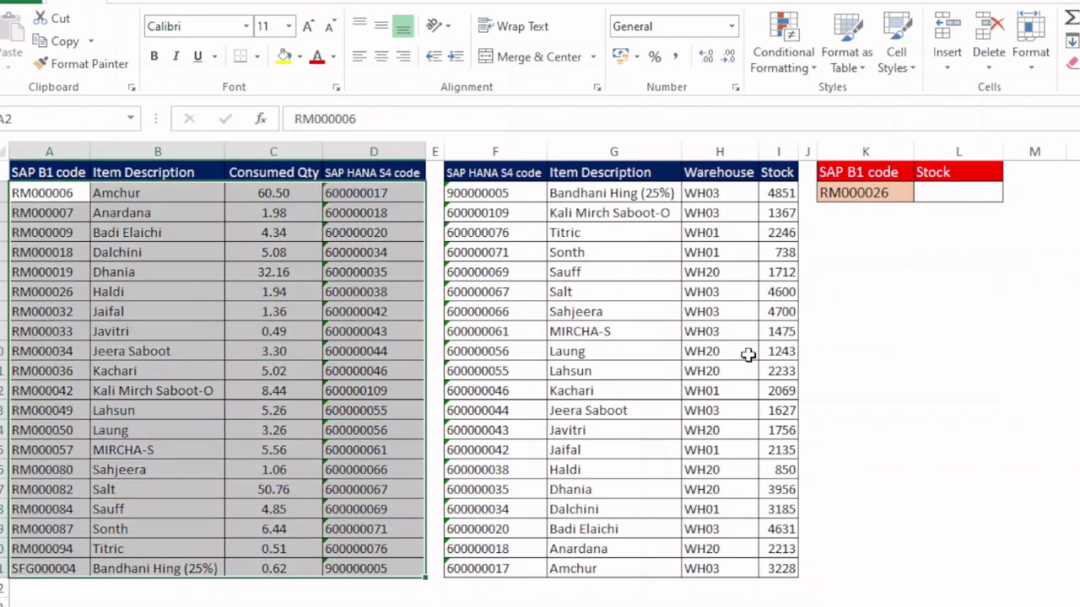
drag(489, 193, 763, 565)
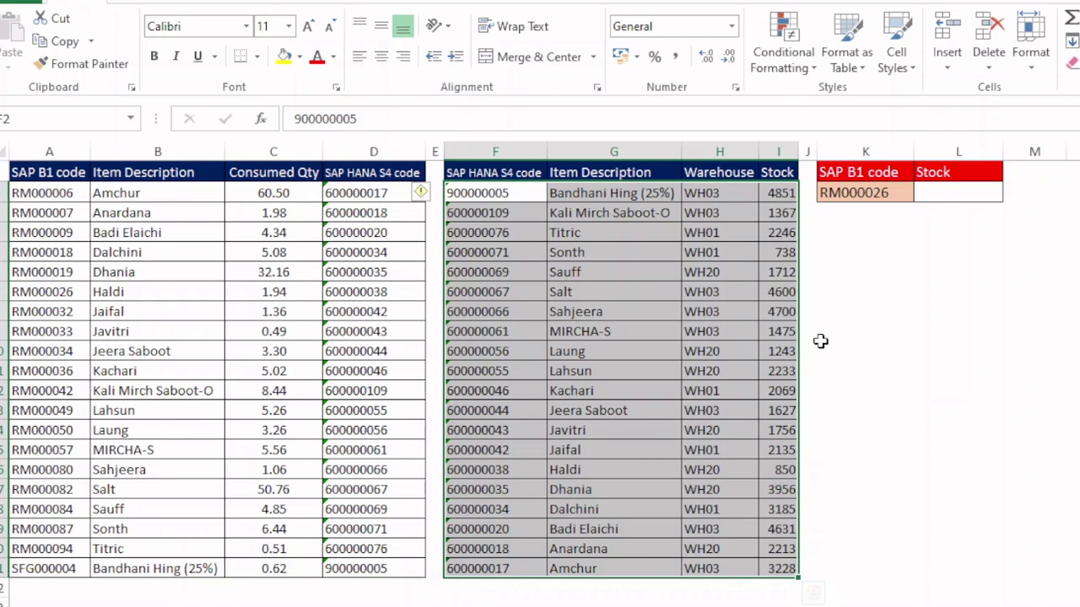
Step: Choose RM000032 as the SAP B1 code in K2 and look over rows in both tables
click(876, 192)
click(922, 193)
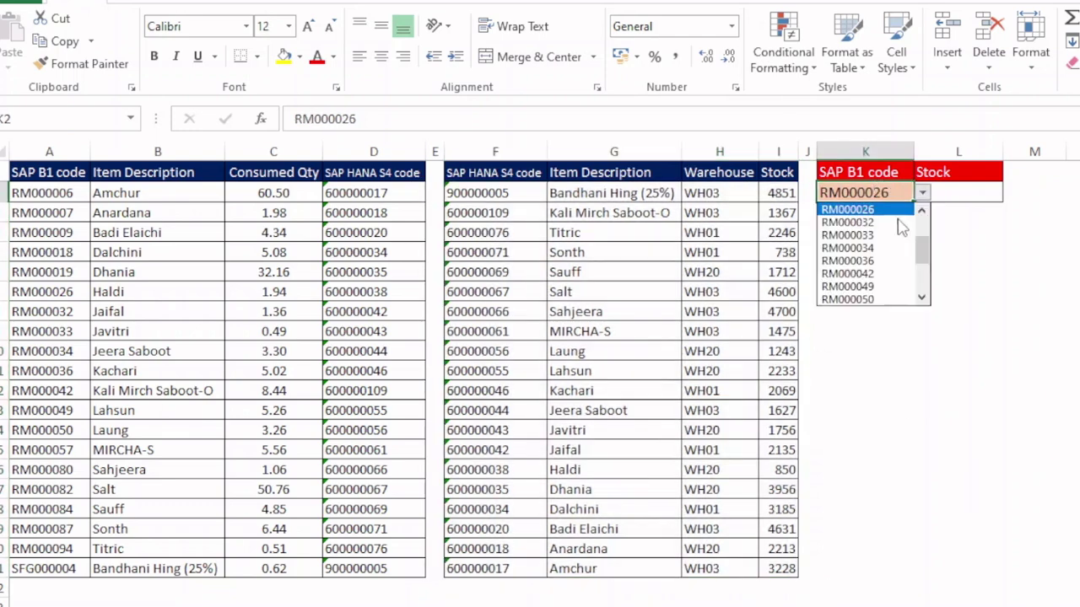
click(871, 226)
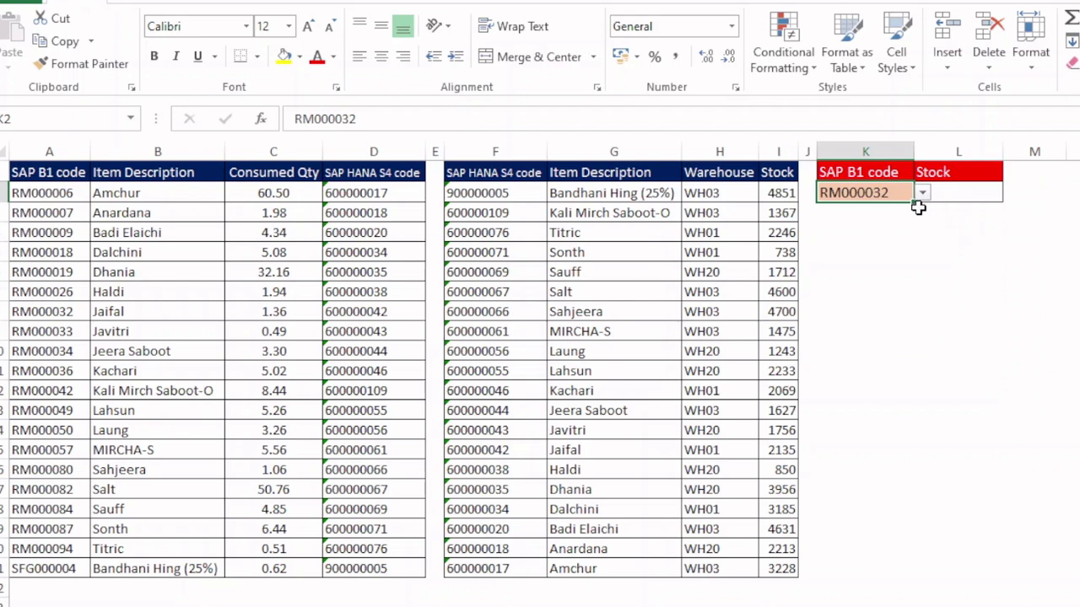
drag(104, 286, 357, 285)
click(519, 351)
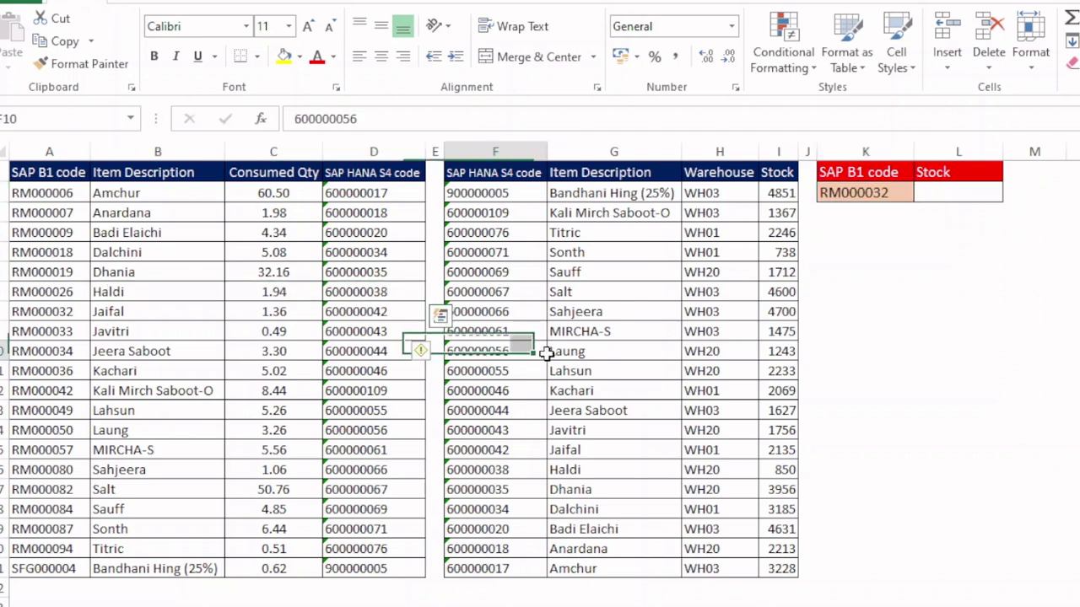
drag(547, 354, 772, 374)
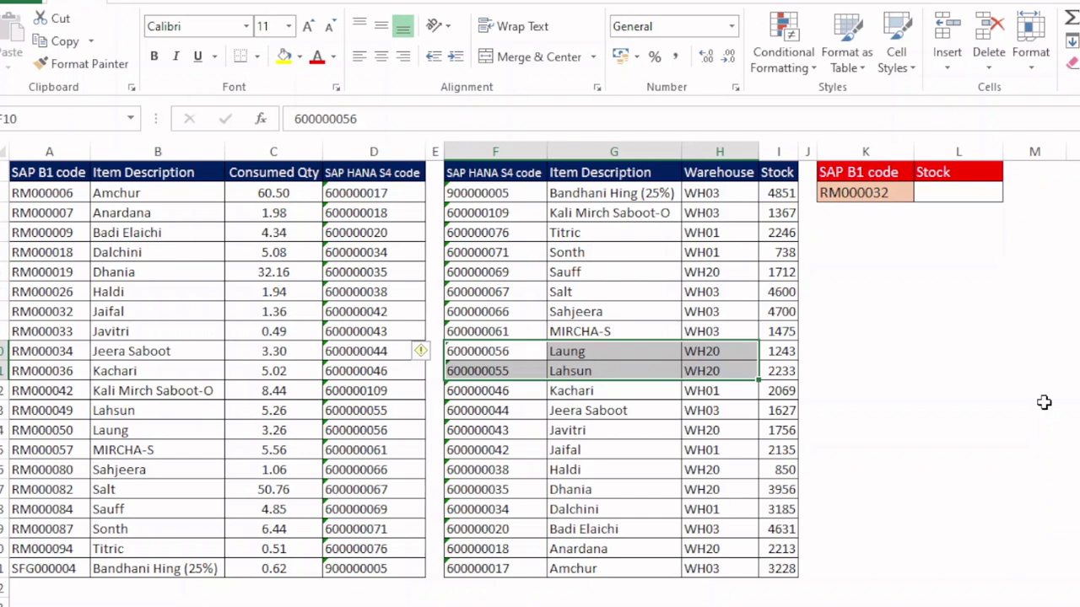
click(943, 370)
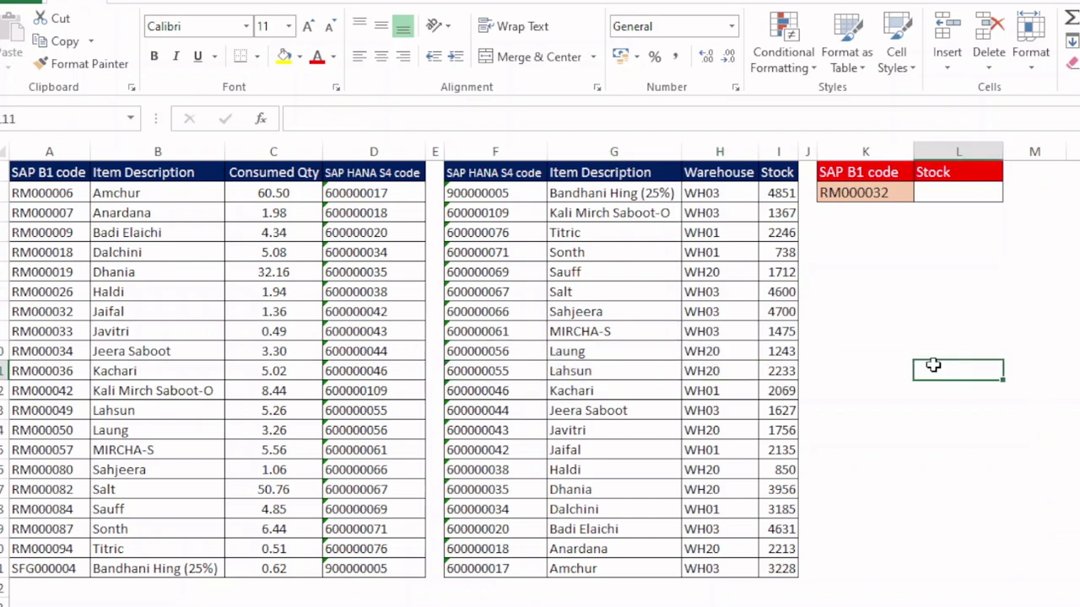
Step: Start a formula-based conditional formatting rule for A2:D21 with the formula =$A2=$K$2
mouse_move(68, 192)
mouse_down()
mouse_move(312, 419)
mouse_move(339, 482)
mouse_move(350, 567)
mouse_up()
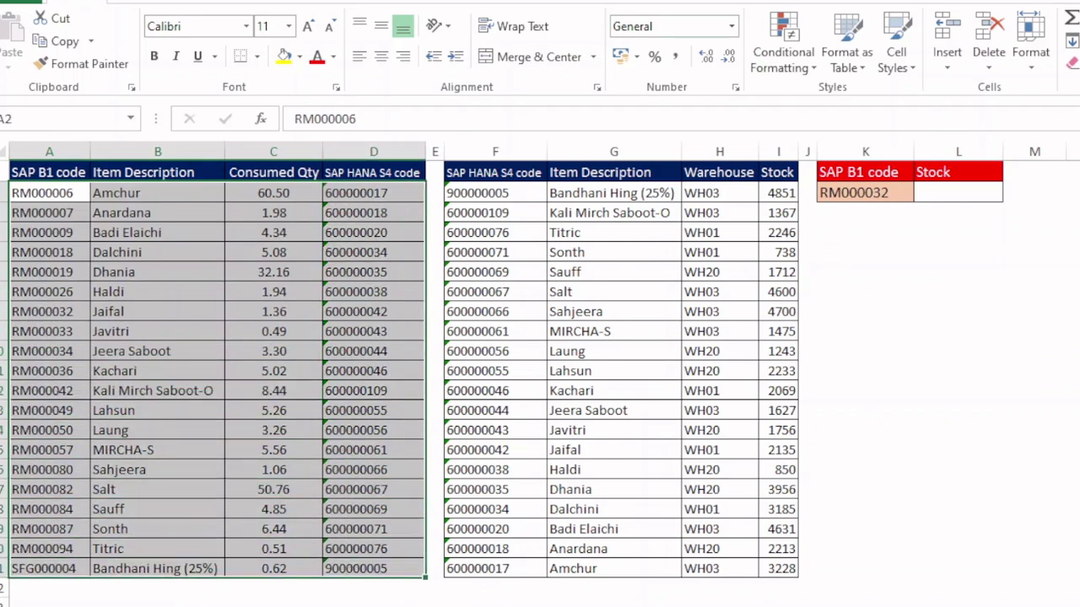
click(781, 53)
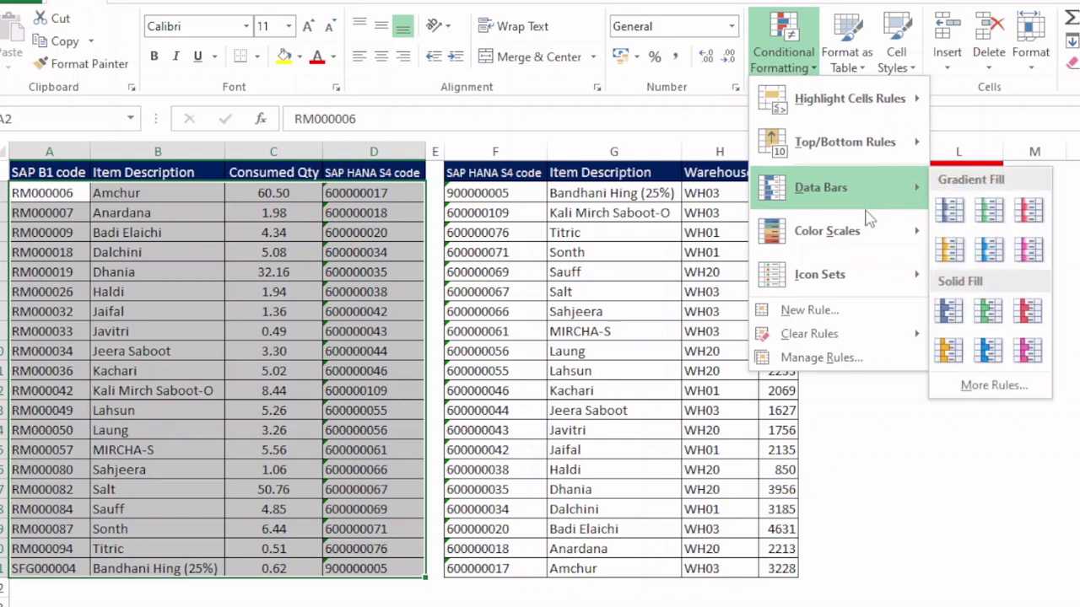
click(818, 310)
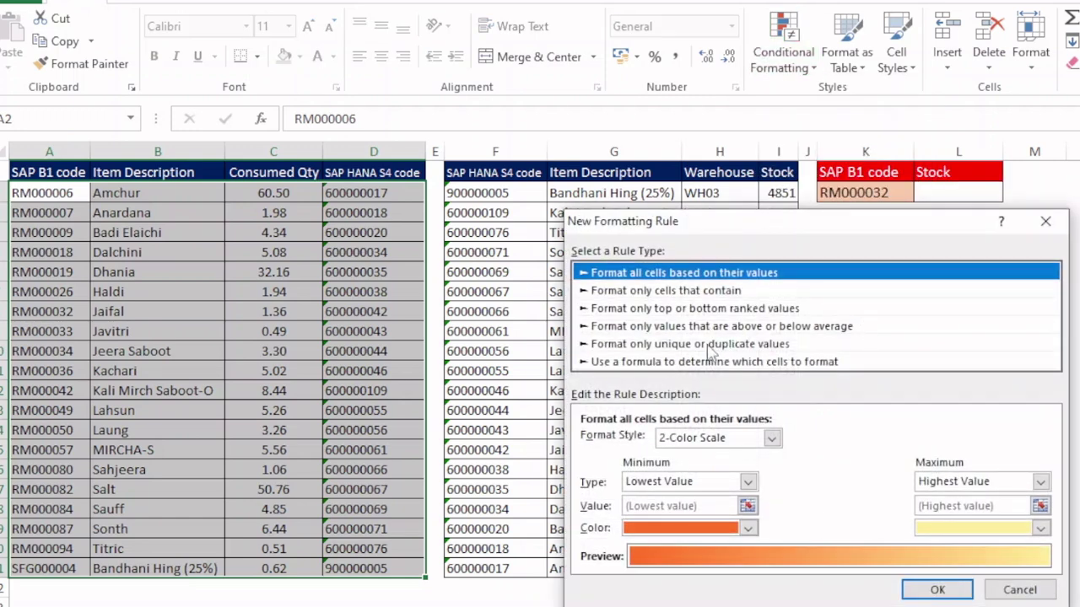
click(694, 365)
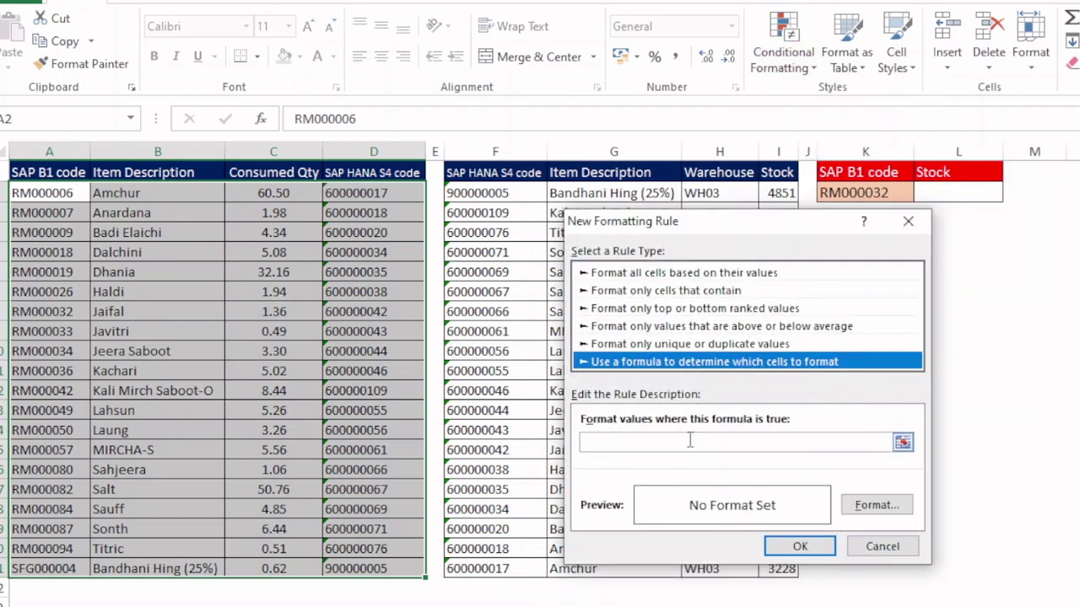
drag(737, 224, 1044, 235)
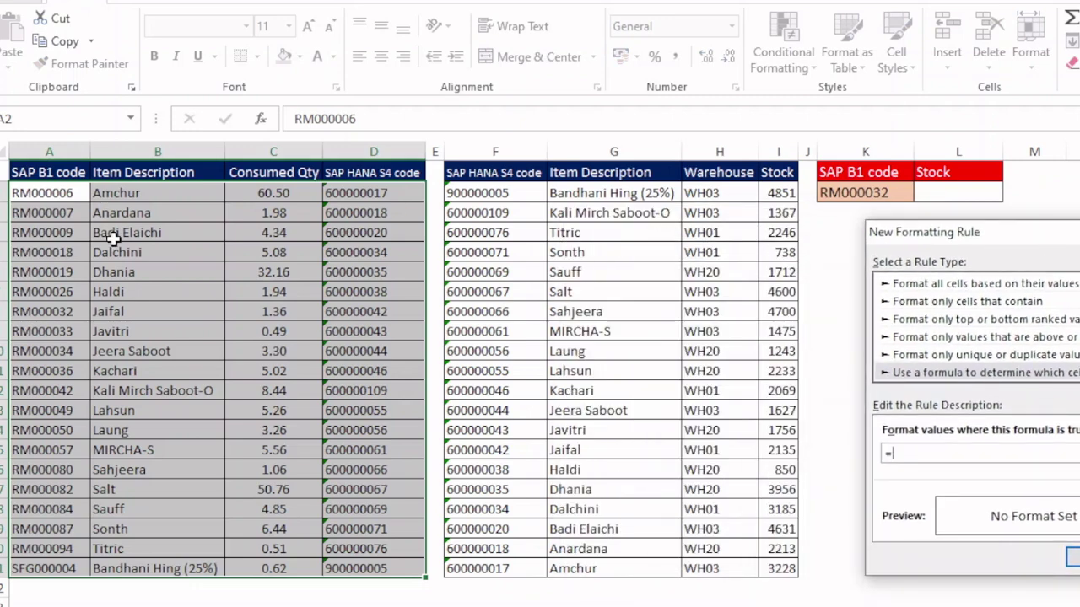
click(38, 193)
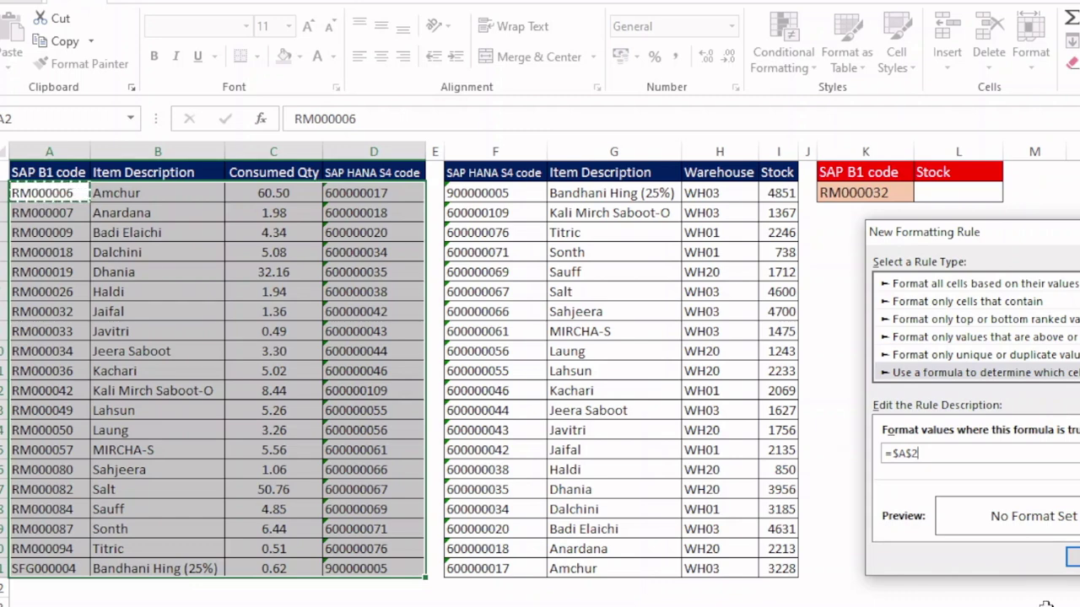
key(F4)
key(F4)
text(=)
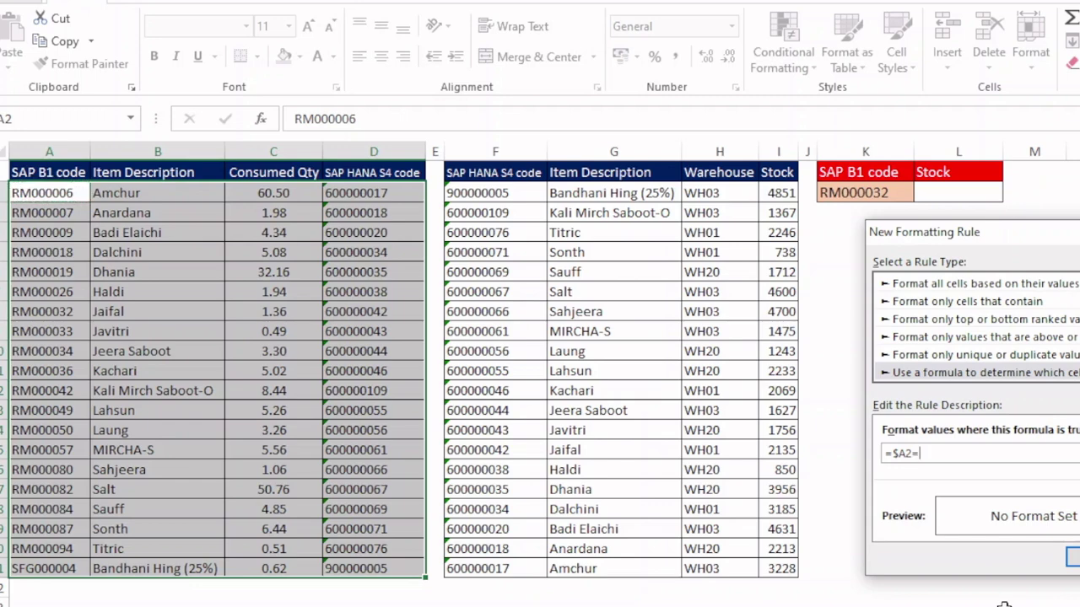
click(889, 193)
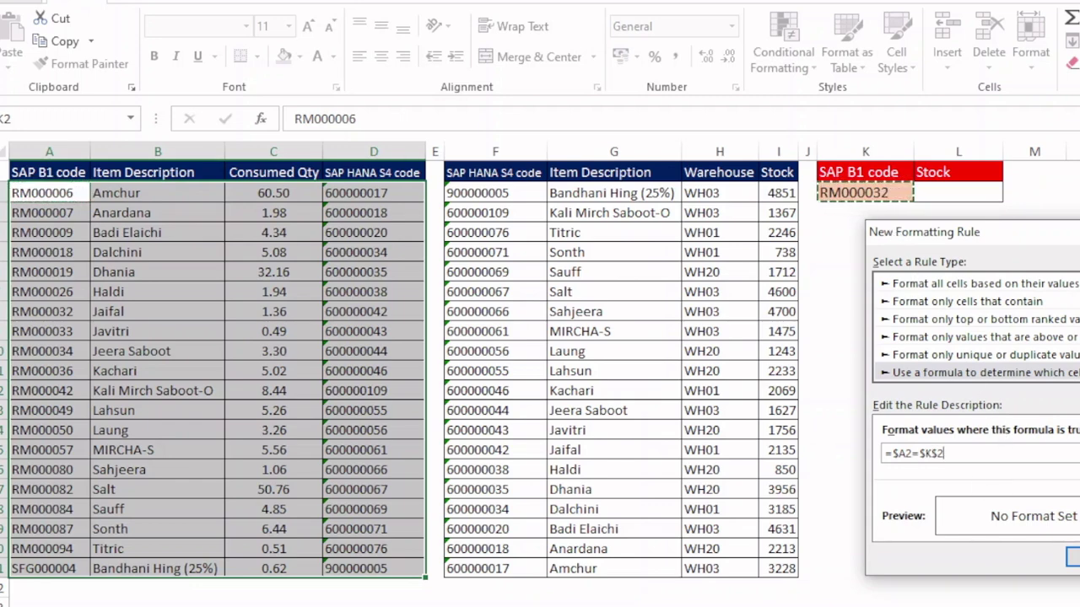
Step: Give the formatting rule a yellow background fill and apply it to the table
click(1079, 517)
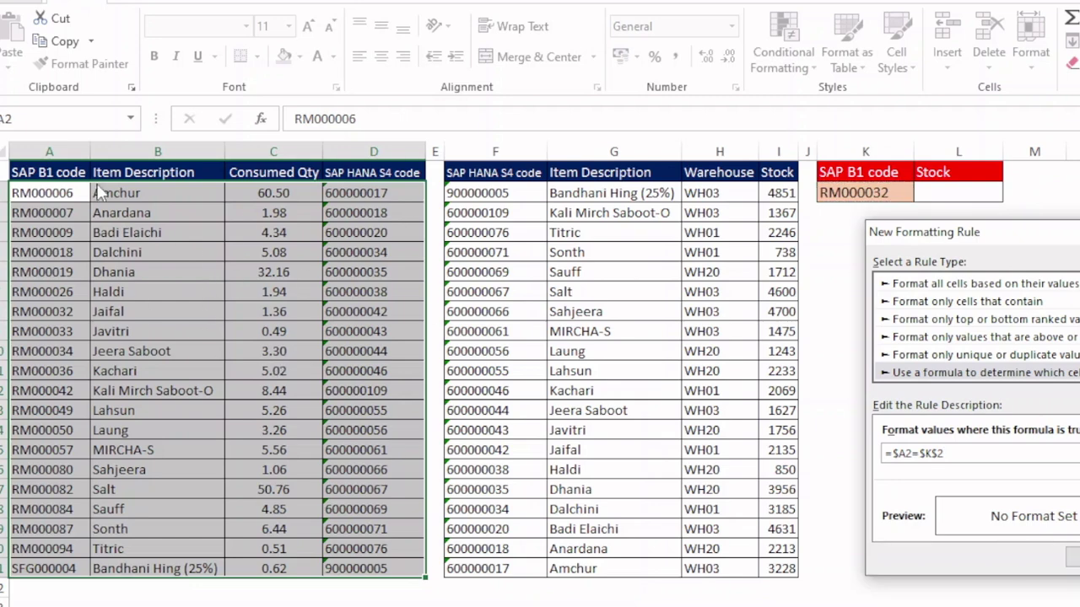
click(1079, 516)
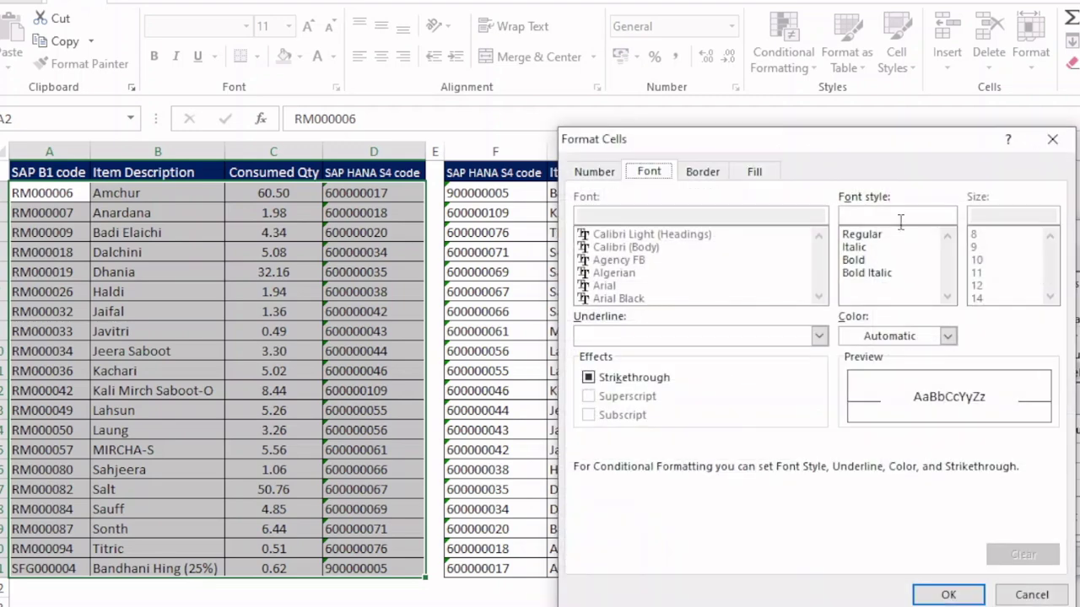
click(761, 175)
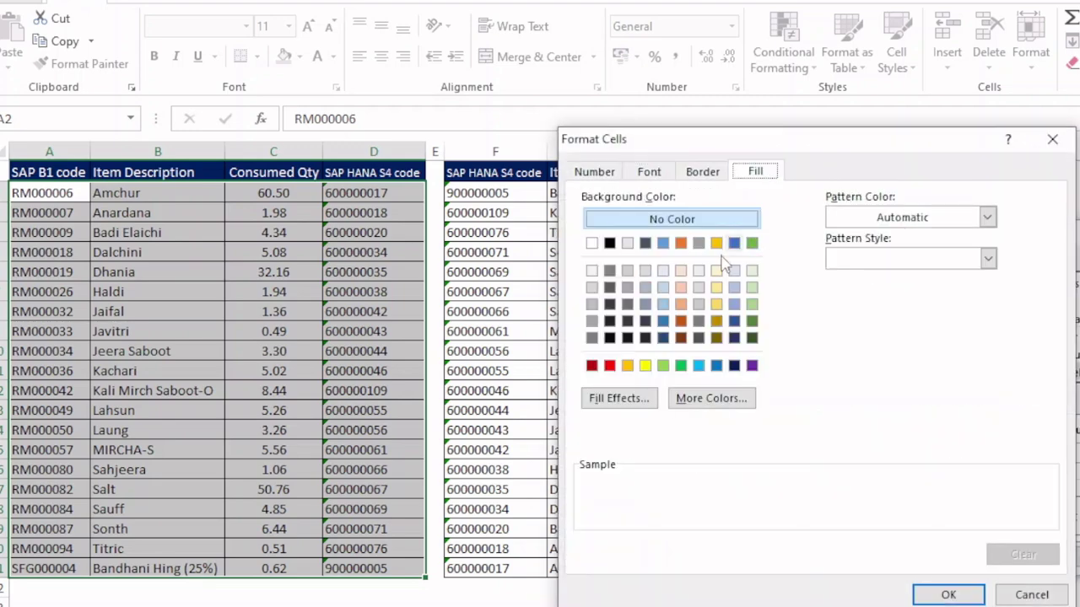
click(645, 365)
click(948, 594)
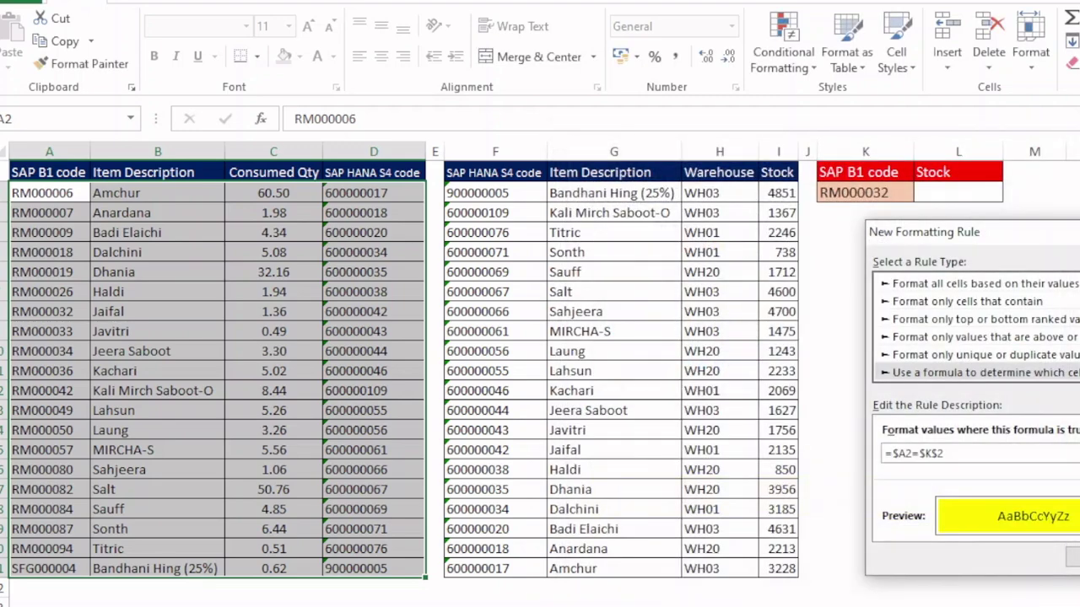
key(Return)
Step: Choose RM000036 as the SAP B1 code in K2 and check the SAP HANA S4 code in its table row
click(886, 192)
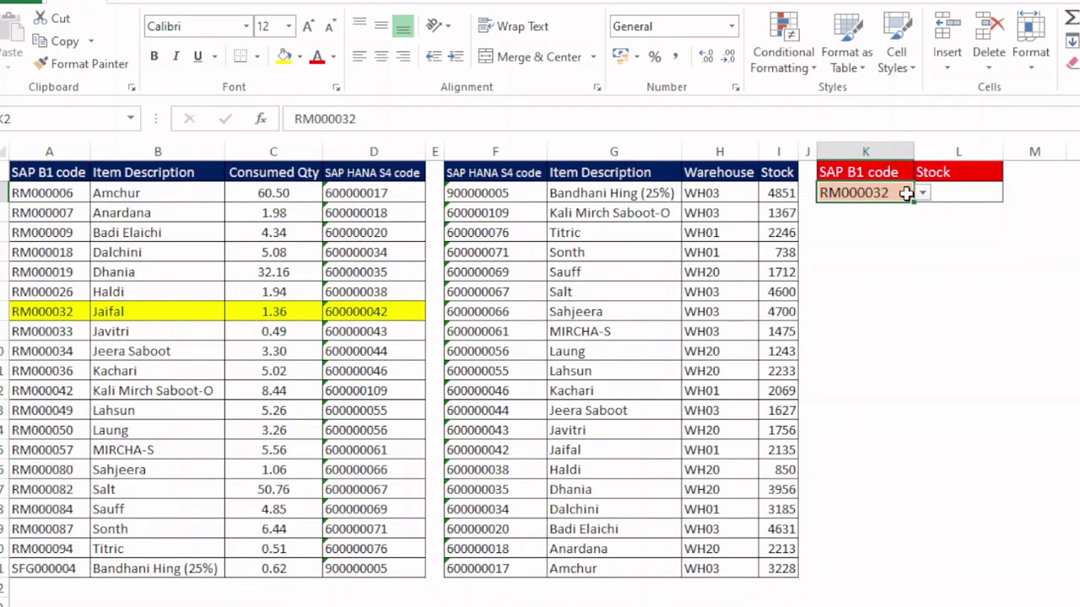
click(922, 193)
click(868, 248)
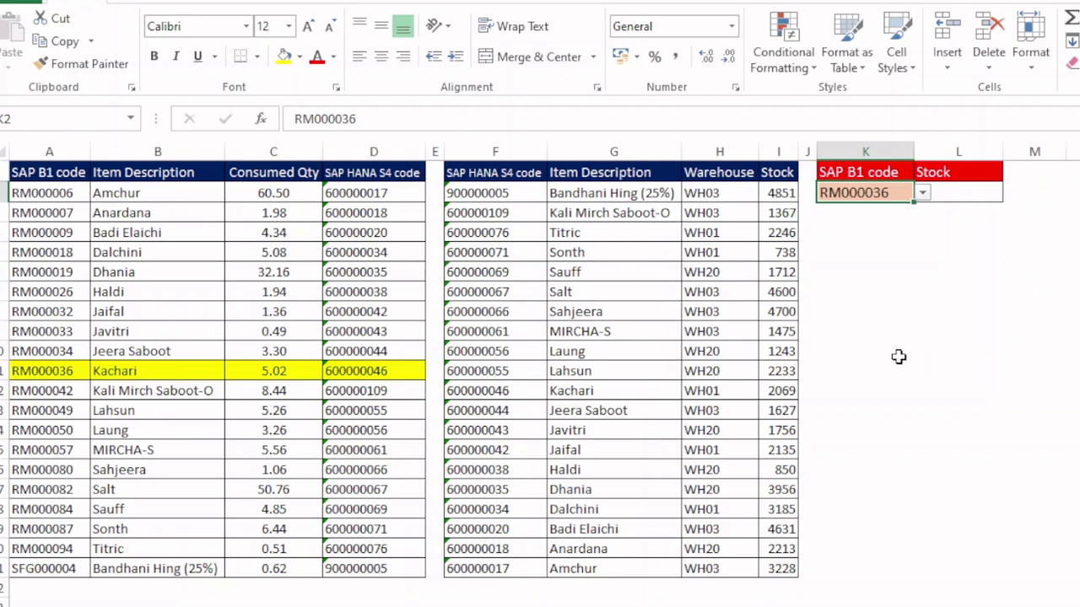
click(369, 376)
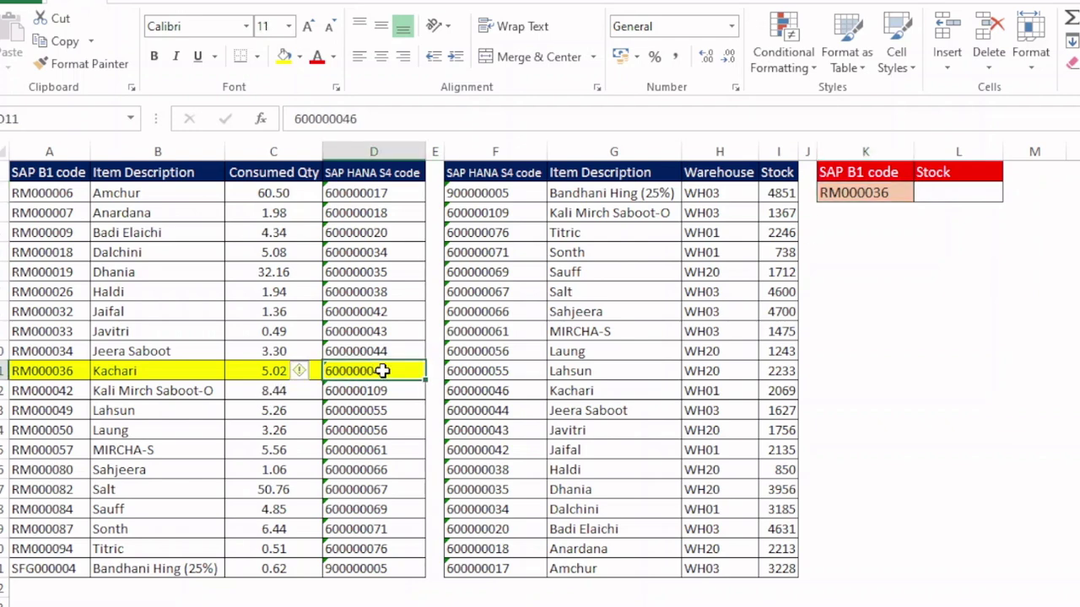
click(869, 192)
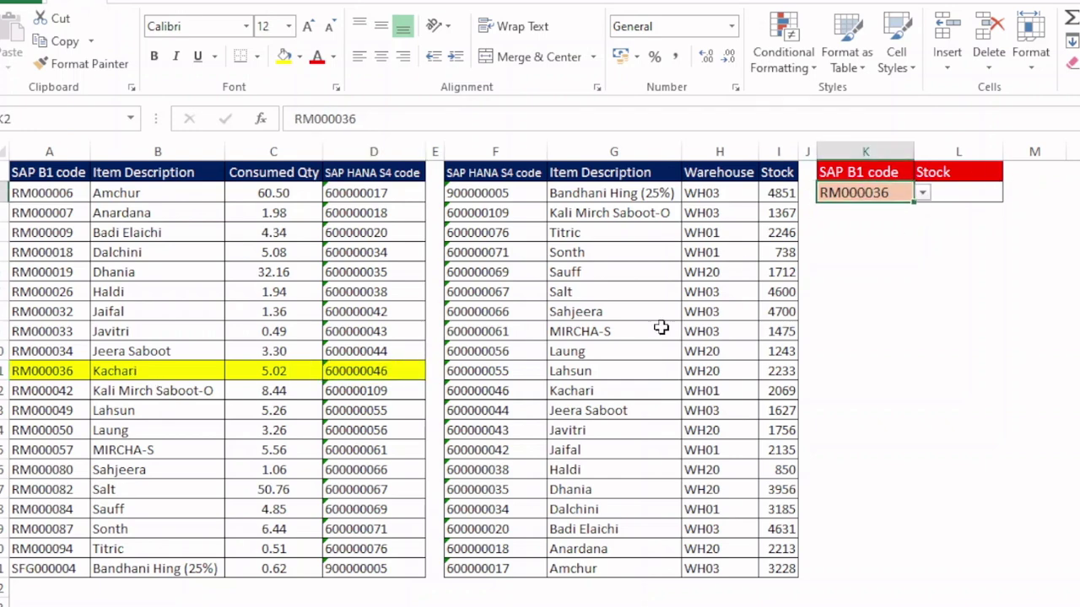
click(366, 374)
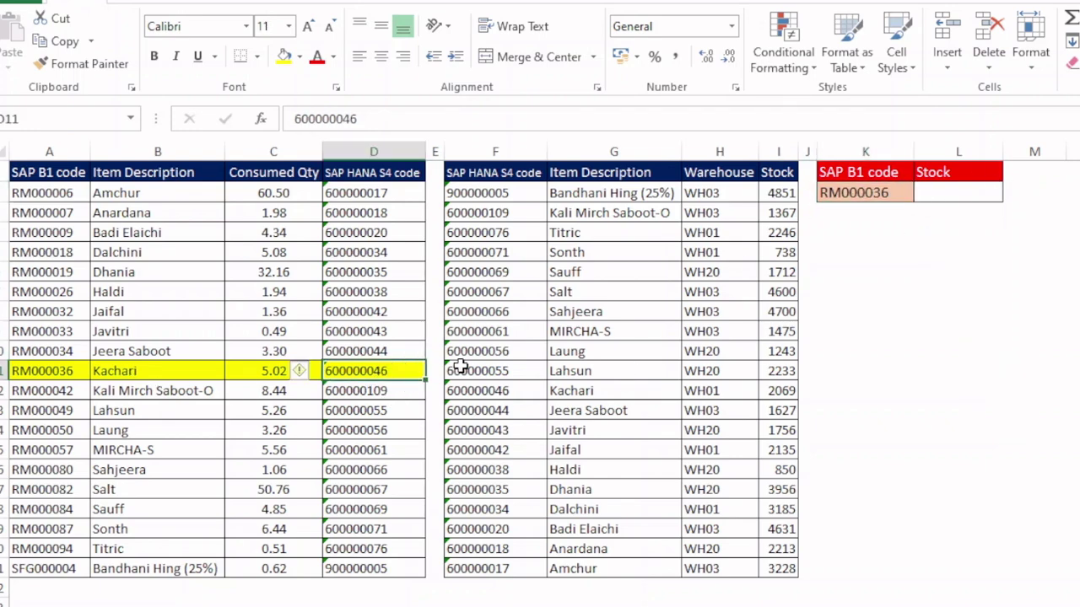
Step: Compare the SAP HANA S4 code in the highlighted row with the stock table F2:I21
drag(481, 194, 779, 571)
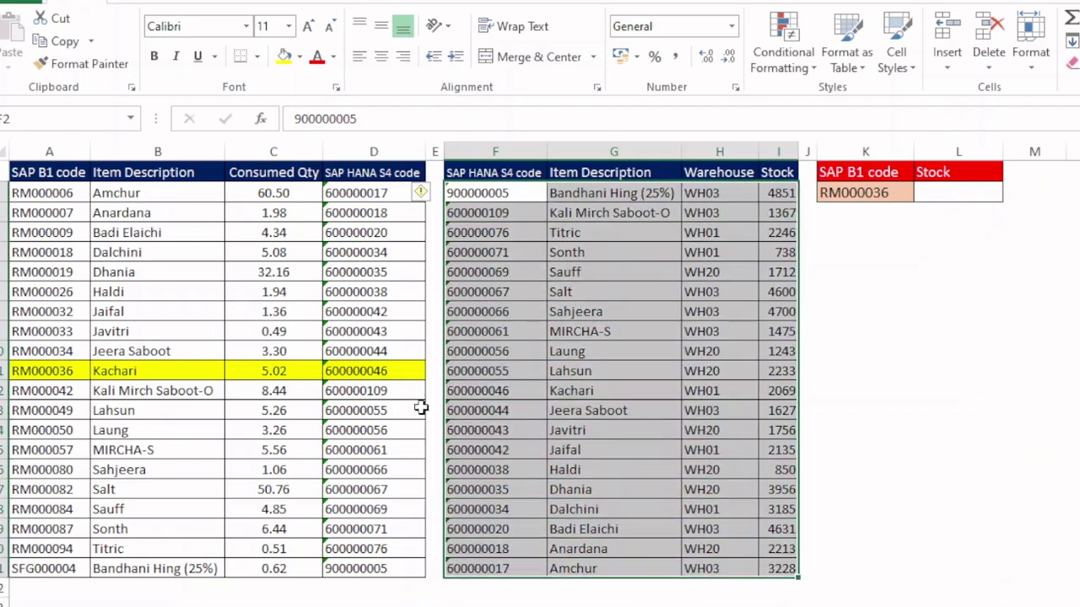
click(390, 370)
drag(483, 194, 773, 563)
click(869, 326)
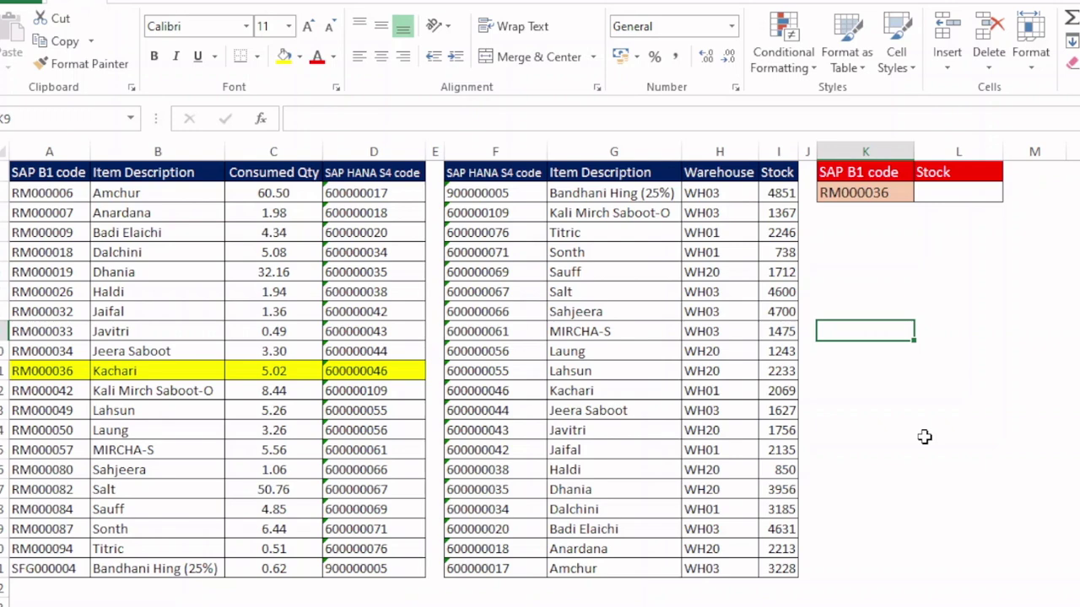
text(=)
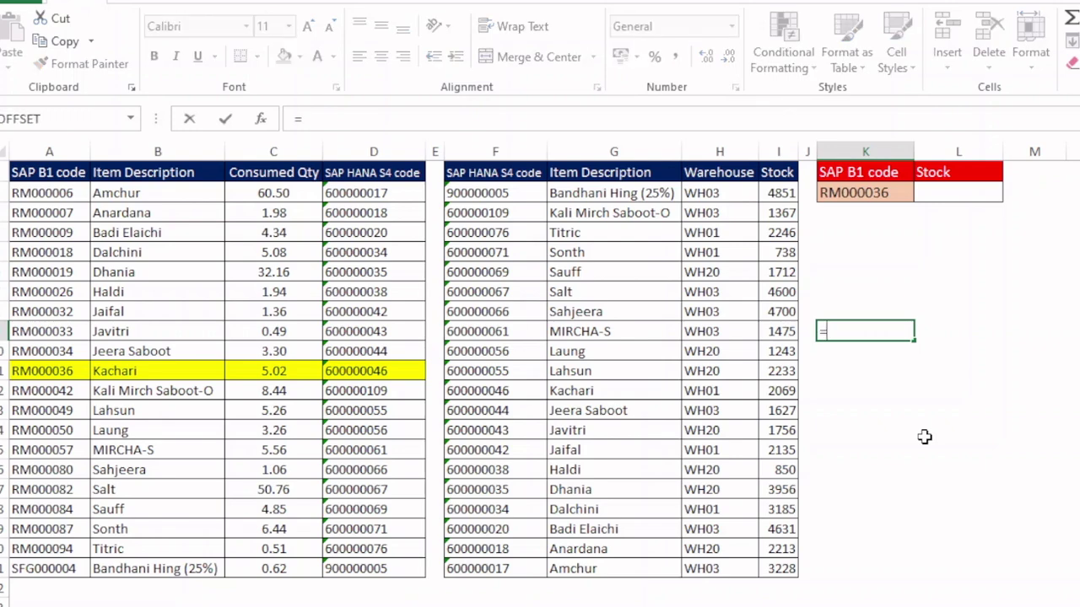
text(vlokk)
key(Tab)
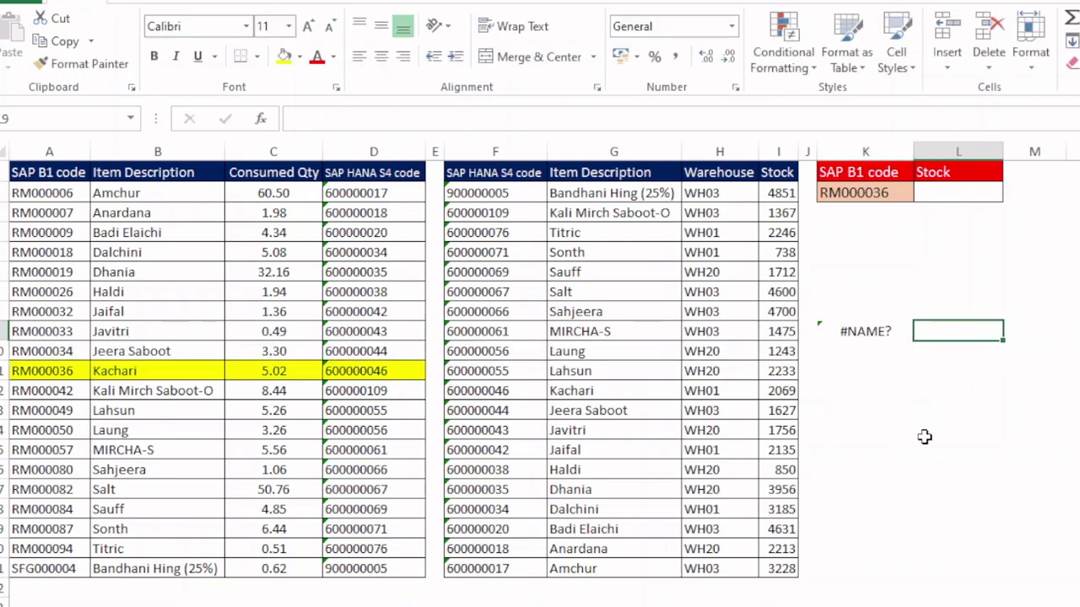
Step: Start a VLOOKUP formula in K9 with the absolute reference $K$2 as its lookup value
click(870, 333)
text(=)
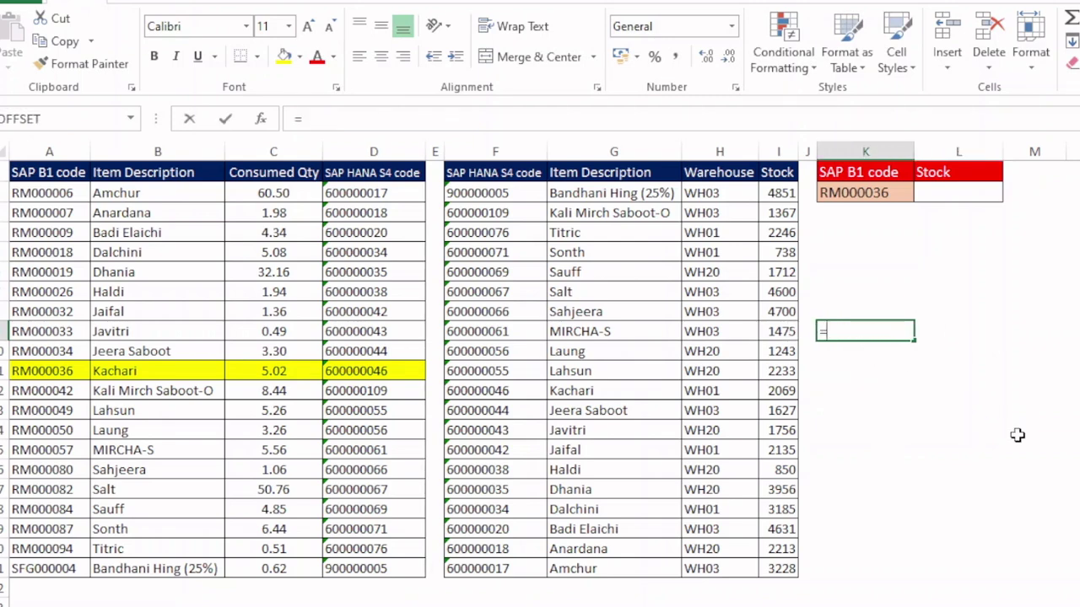
text(vlook)
key(Tab)
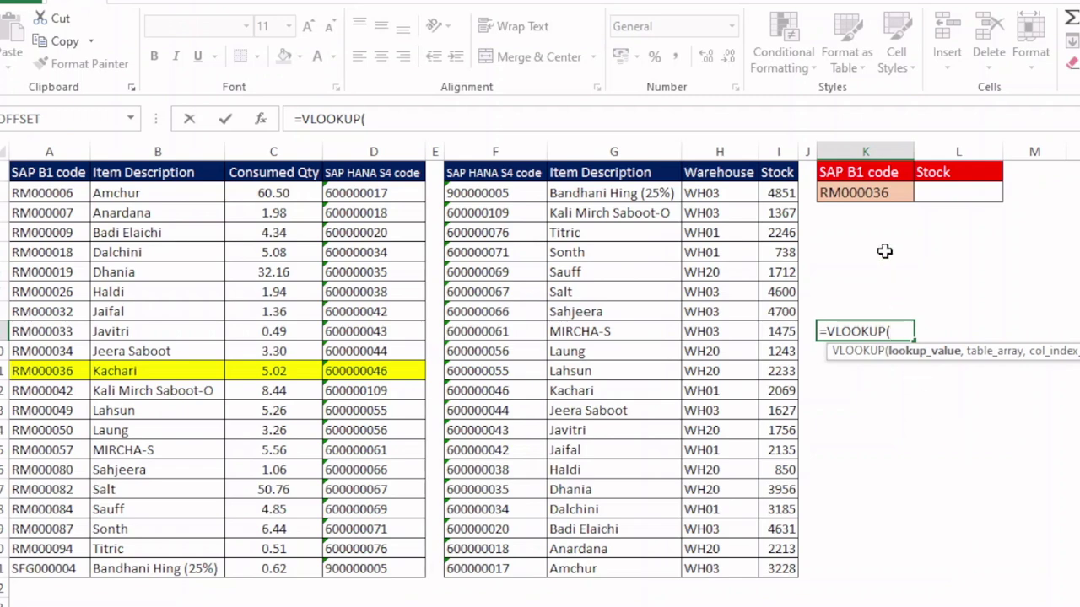
click(872, 193)
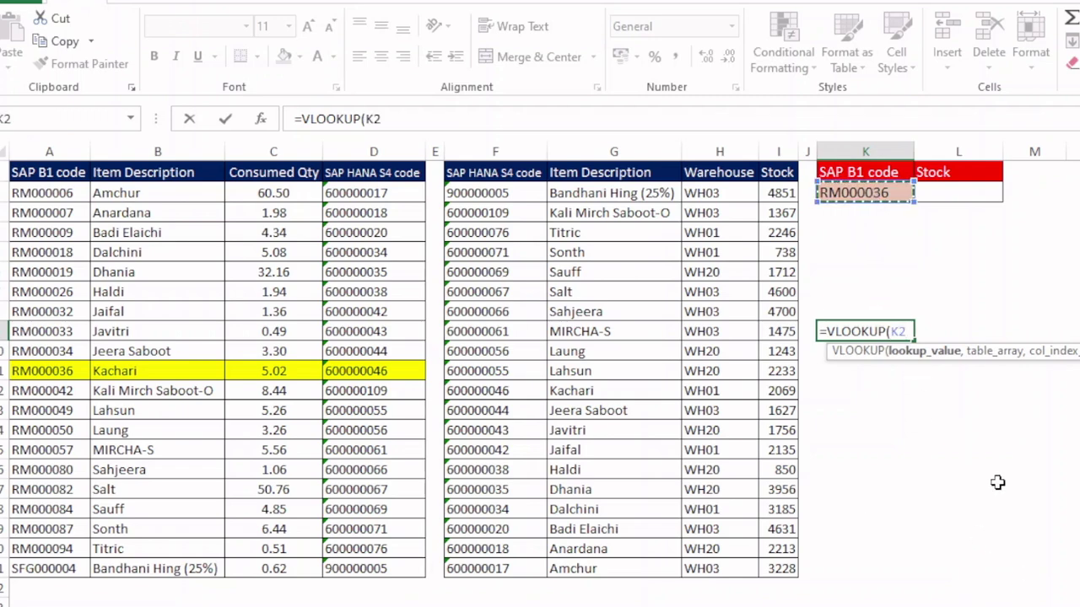
key(F4)
text(,)
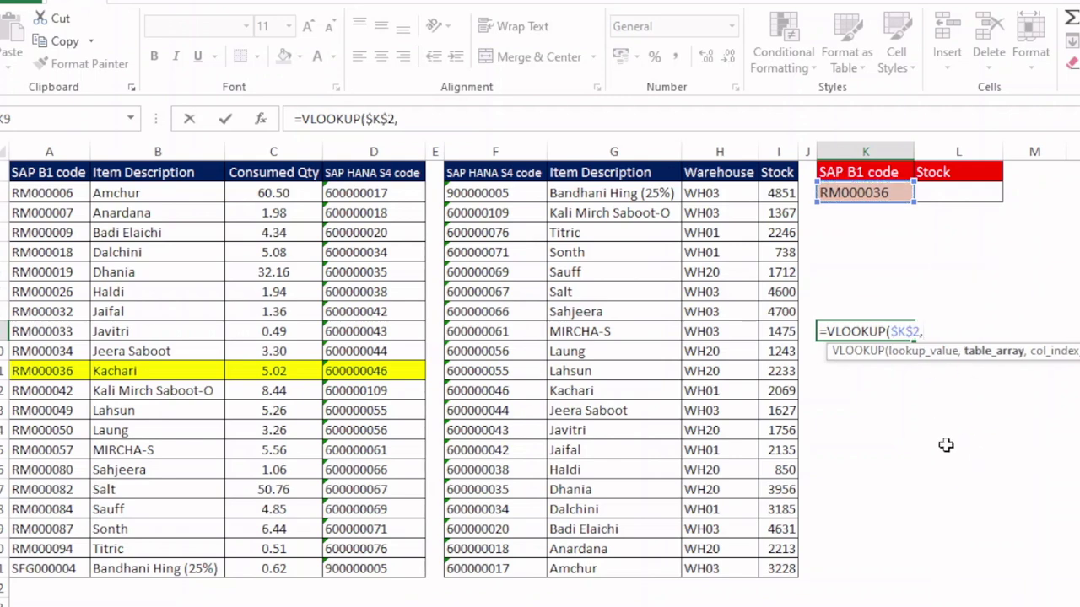
Step: Complete the K9 lookup with table range $A$2:$D$21, column index 4 and exact match 0
drag(65, 195, 374, 575)
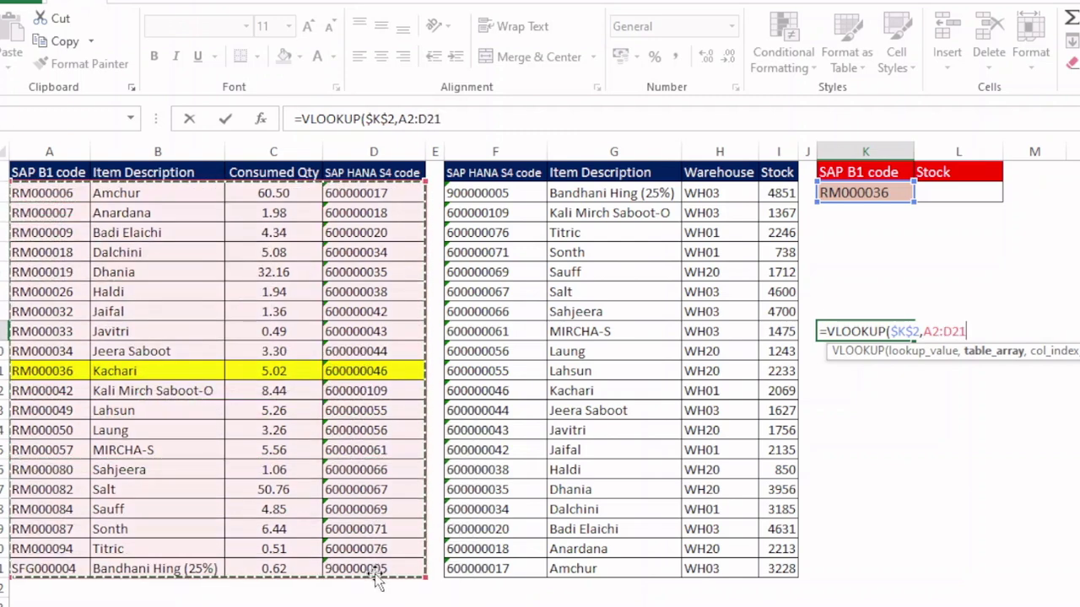
key(F4)
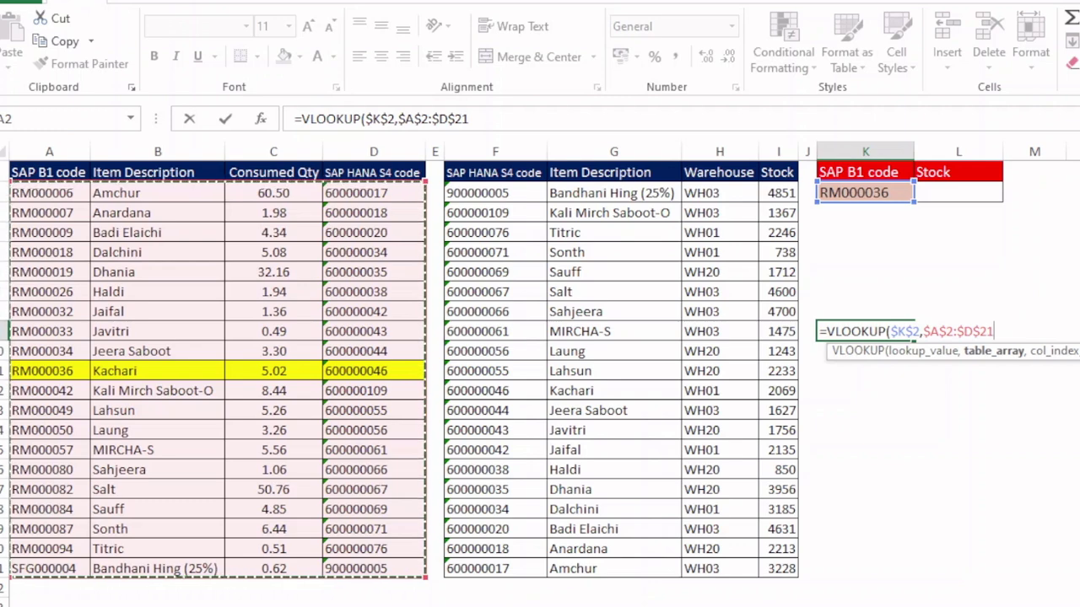
text(,4)
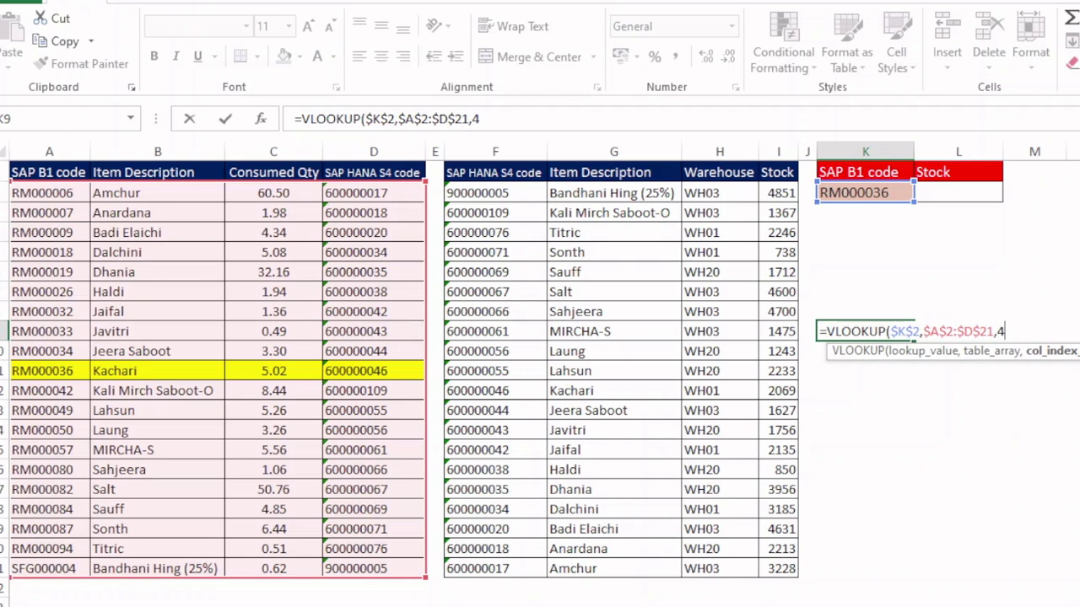
text(,0)
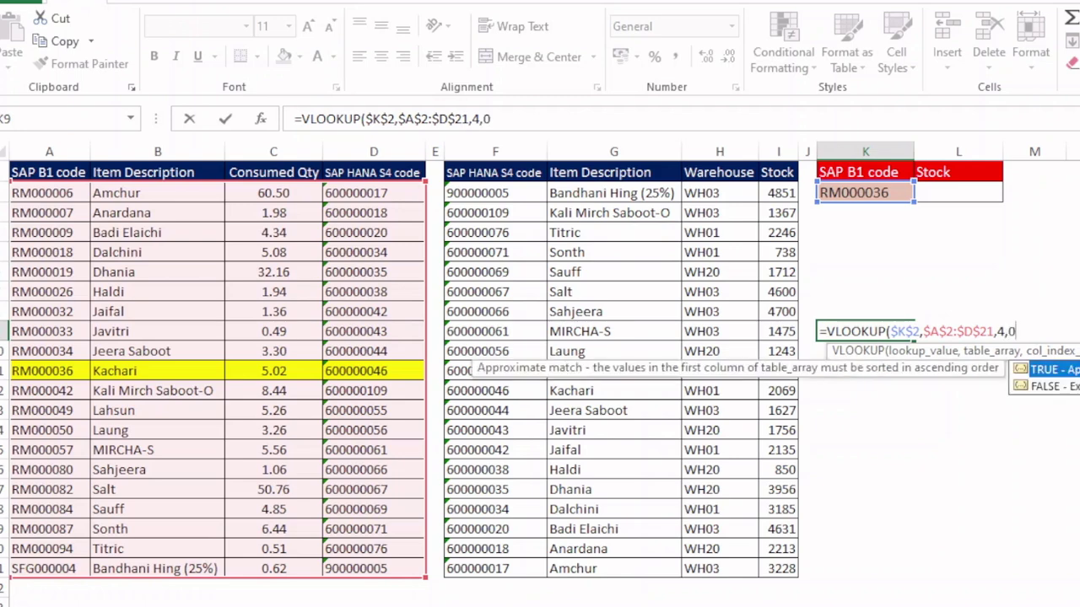
text())
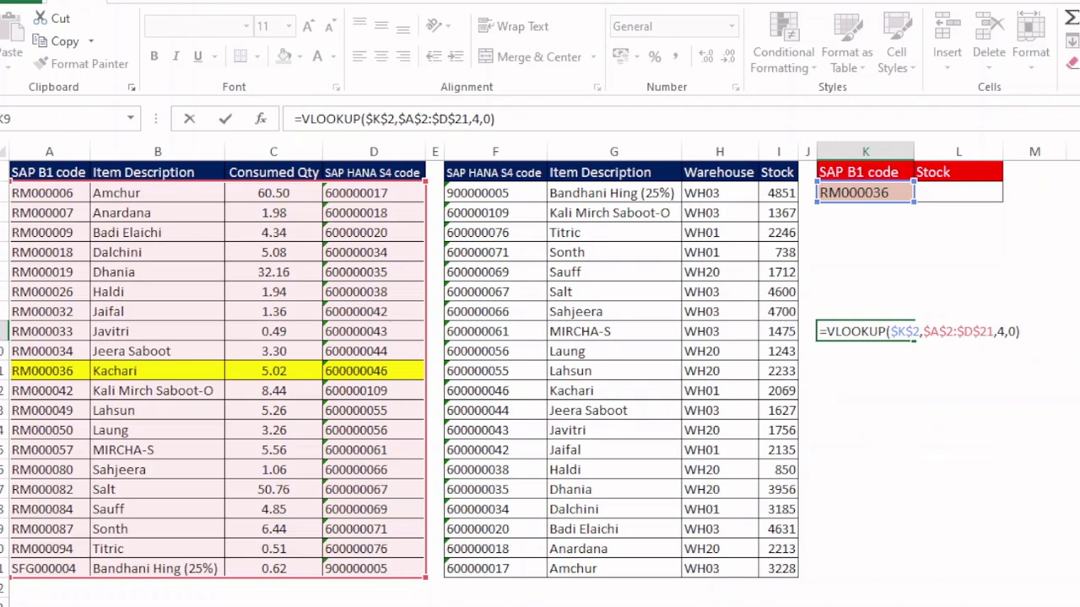
key(Return)
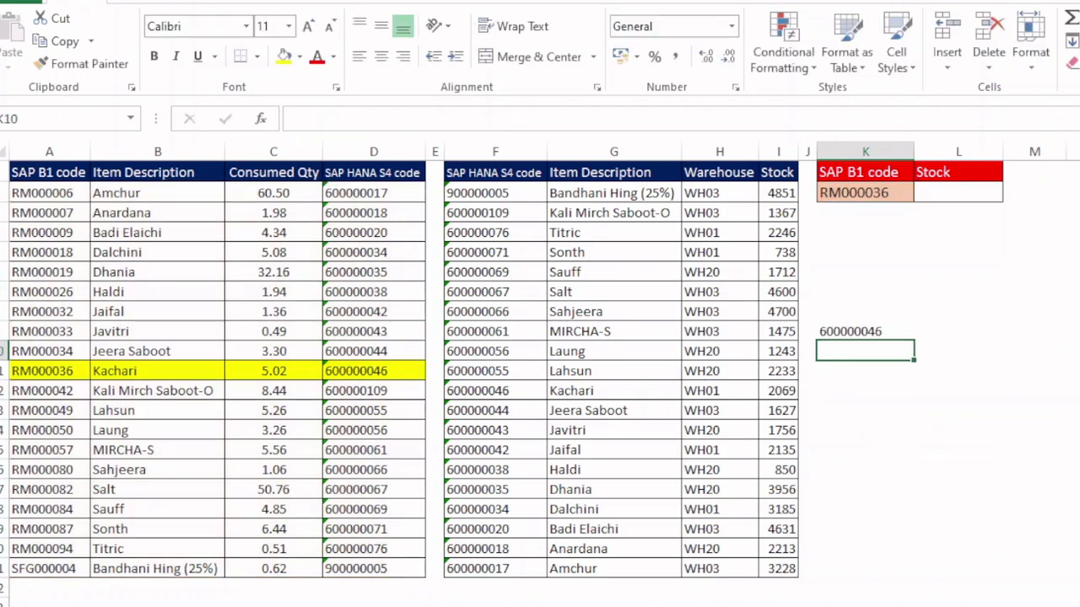
Step: Test the lookup by setting the SAP B1 code in K2 to RM000050, RM000057 and finally RM000006
click(879, 195)
click(923, 193)
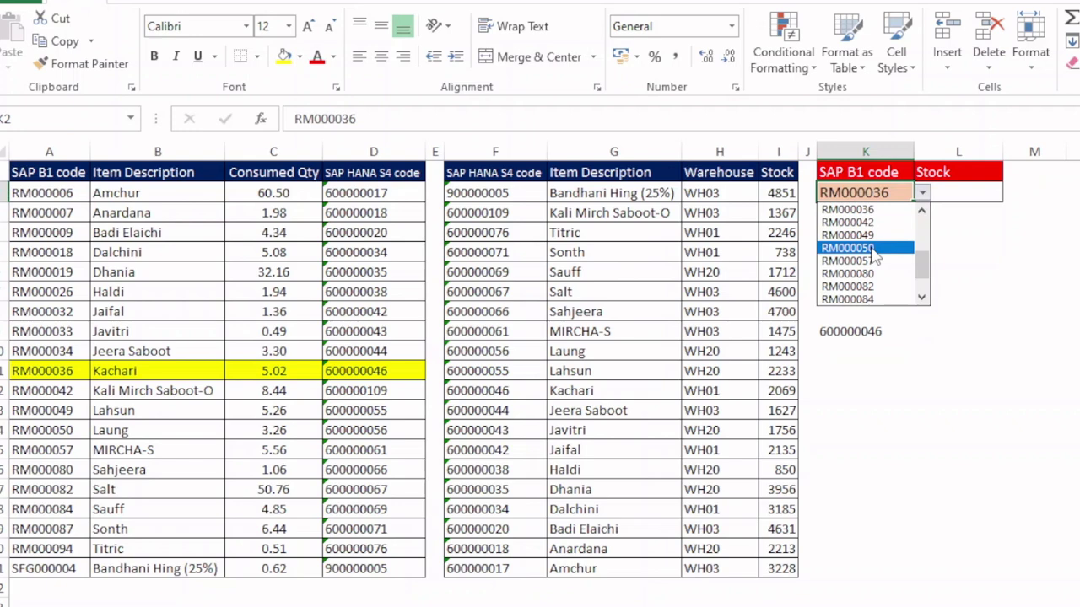
click(847, 248)
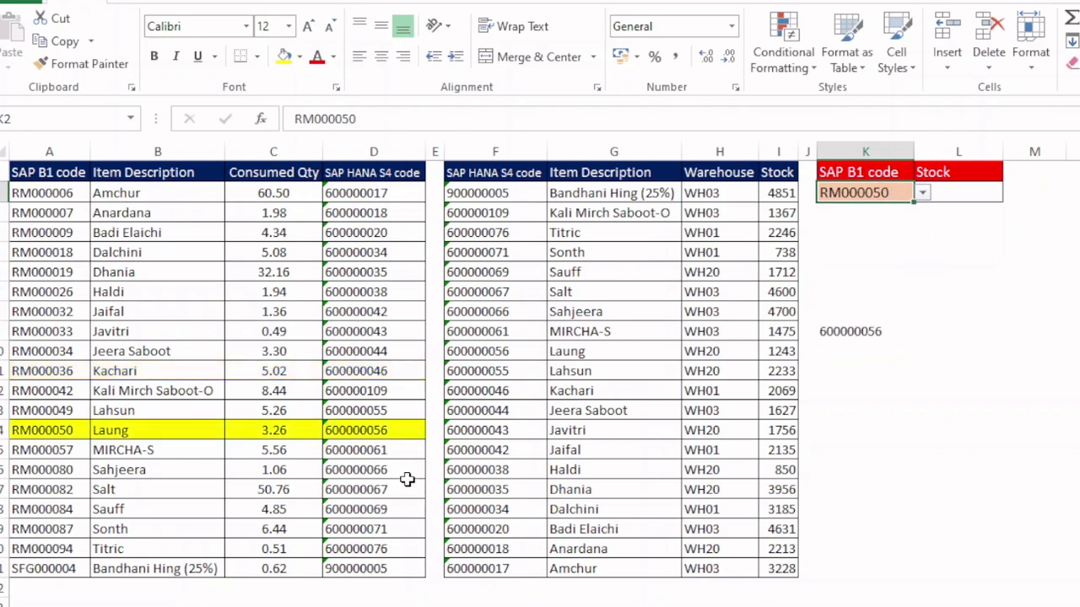
click(923, 193)
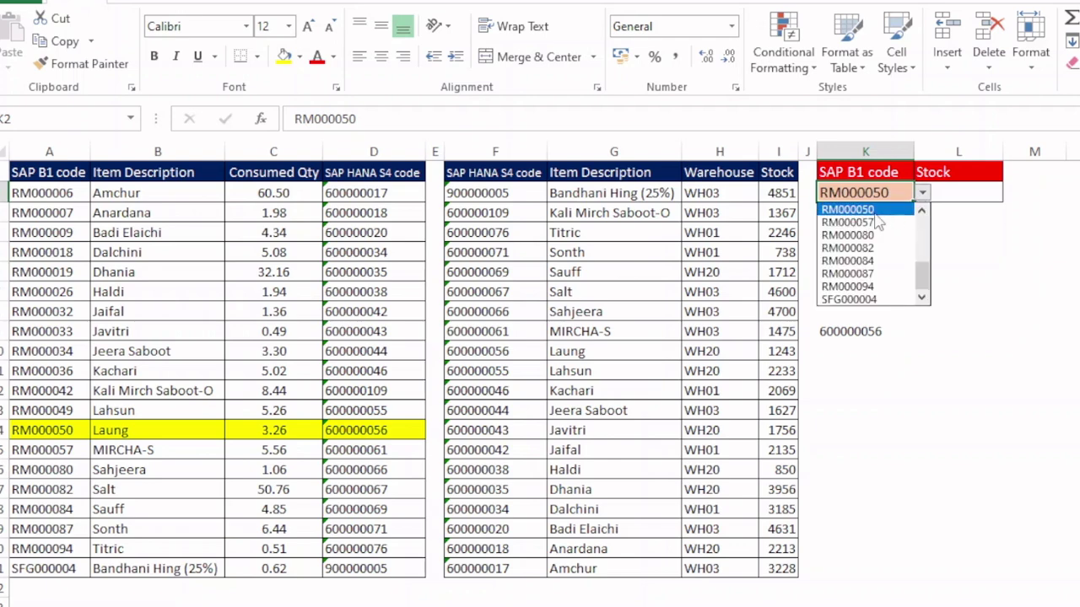
click(861, 221)
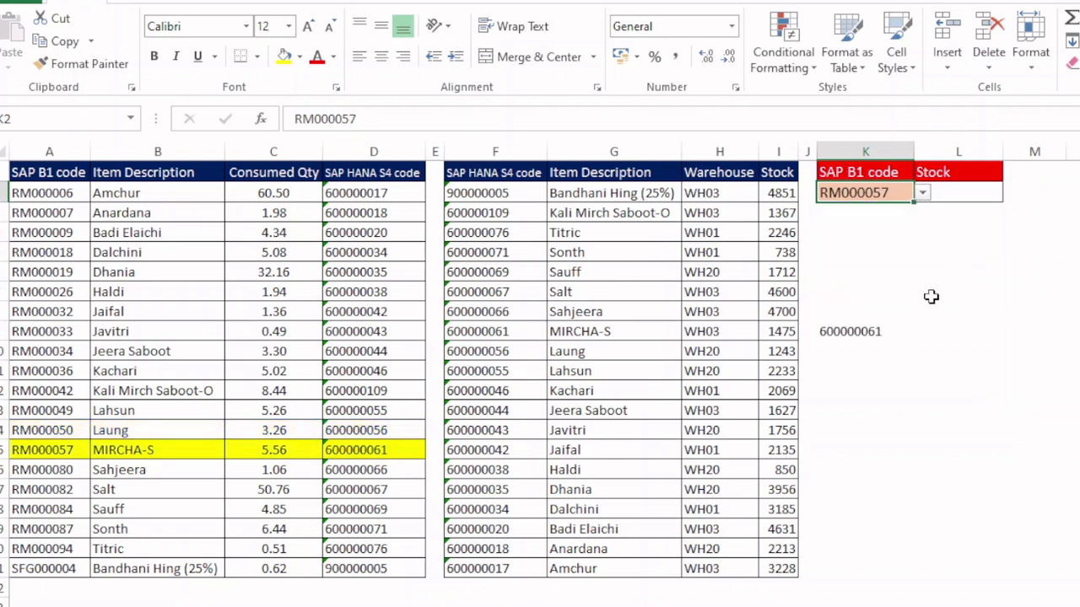
click(923, 193)
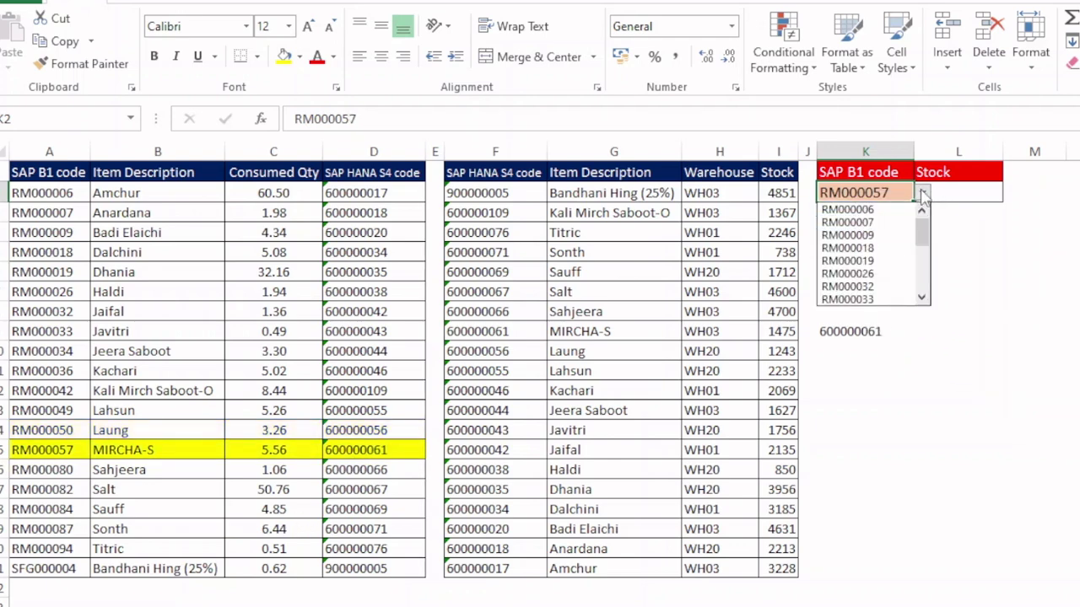
click(877, 211)
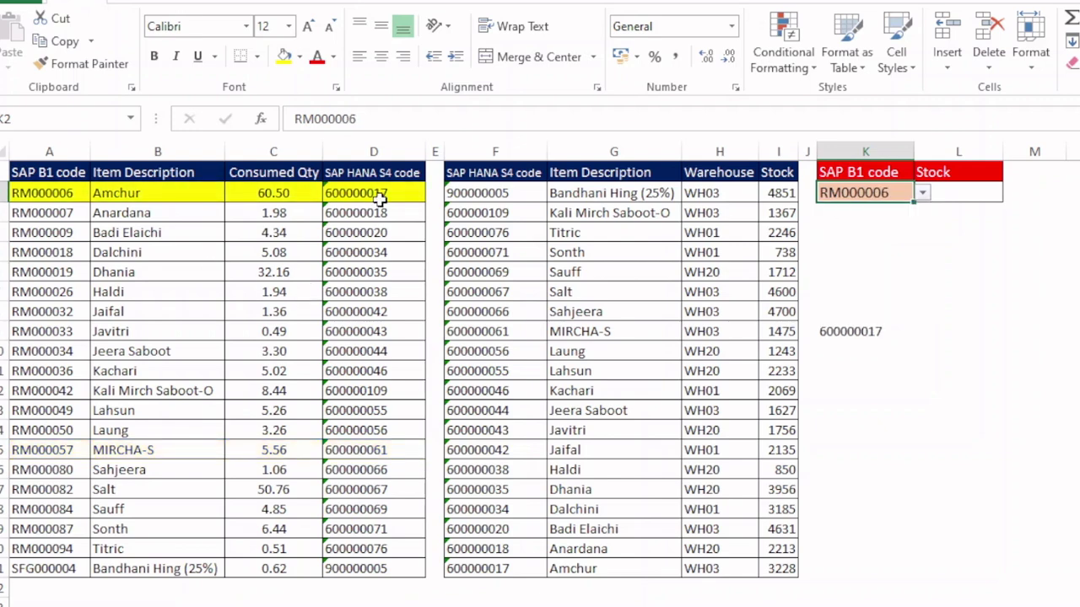
Step: Extend the K9 formula to compare its result with $F2, giving =VLOOKUP($K$2,$A$2:$D$21,4,0)=$F2
click(868, 337)
key(F2)
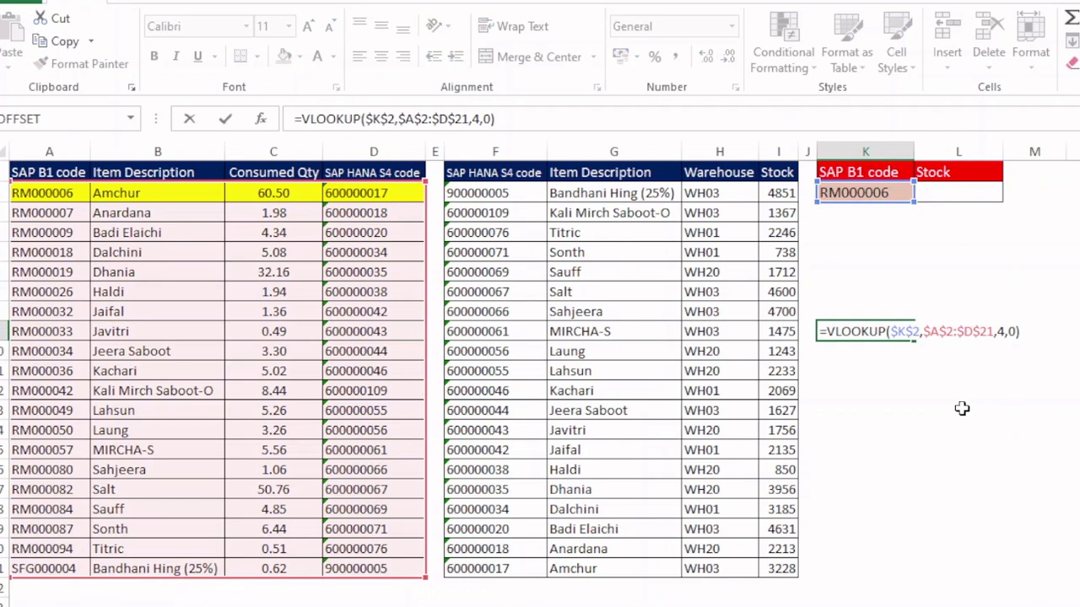
text(=)
click(496, 192)
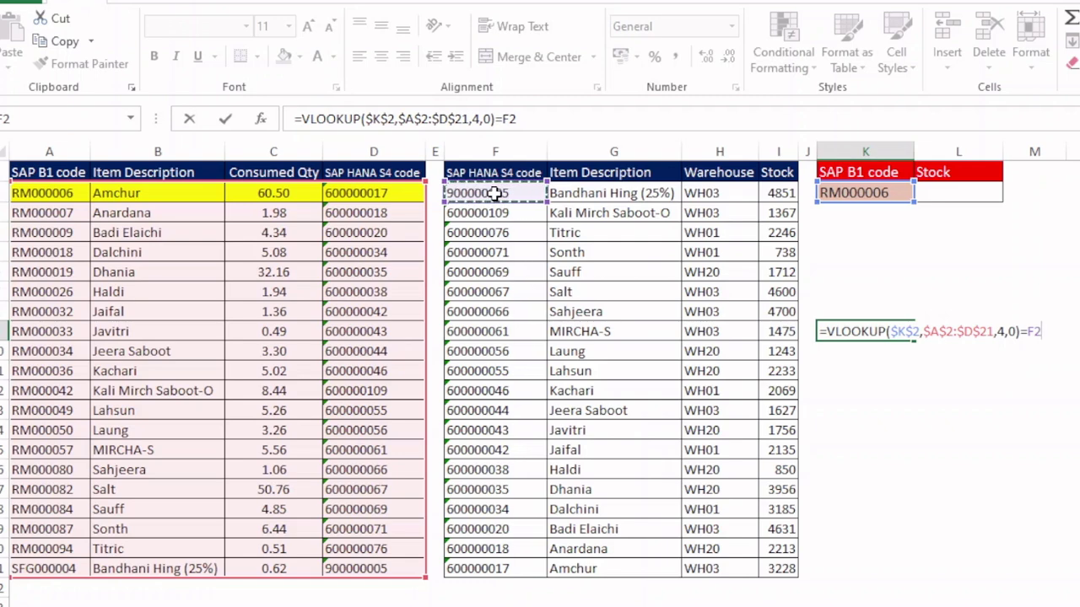
key(F4)
key(F4)
key(F4)
key(Return)
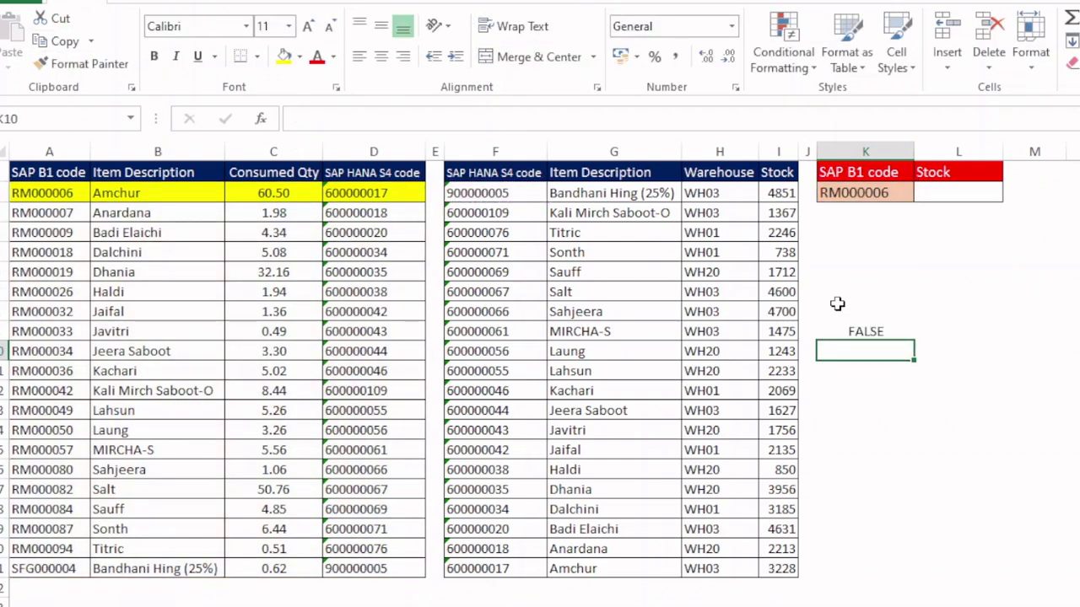
Step: Copy the K9 comparison formula without its leading equals sign and turn the cell's formula into plain text
click(846, 328)
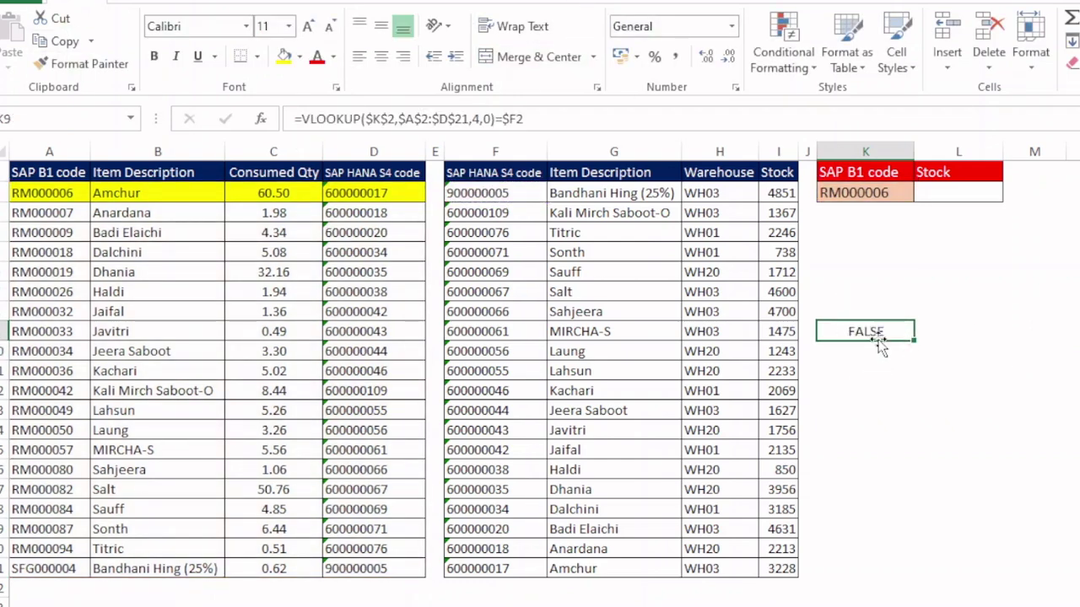
double_click(873, 334)
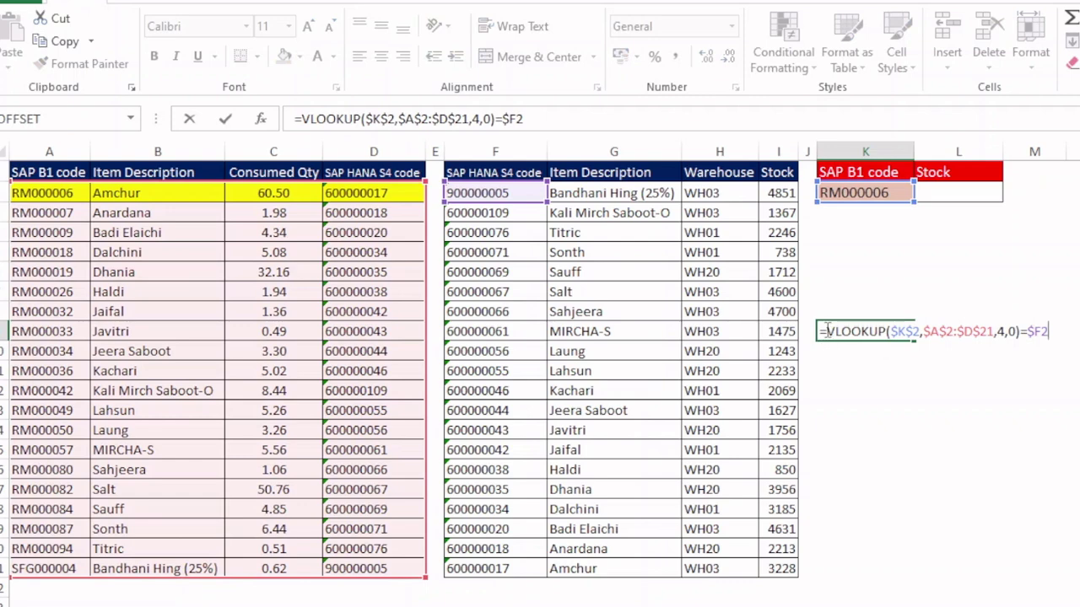
drag(827, 332, 1077, 346)
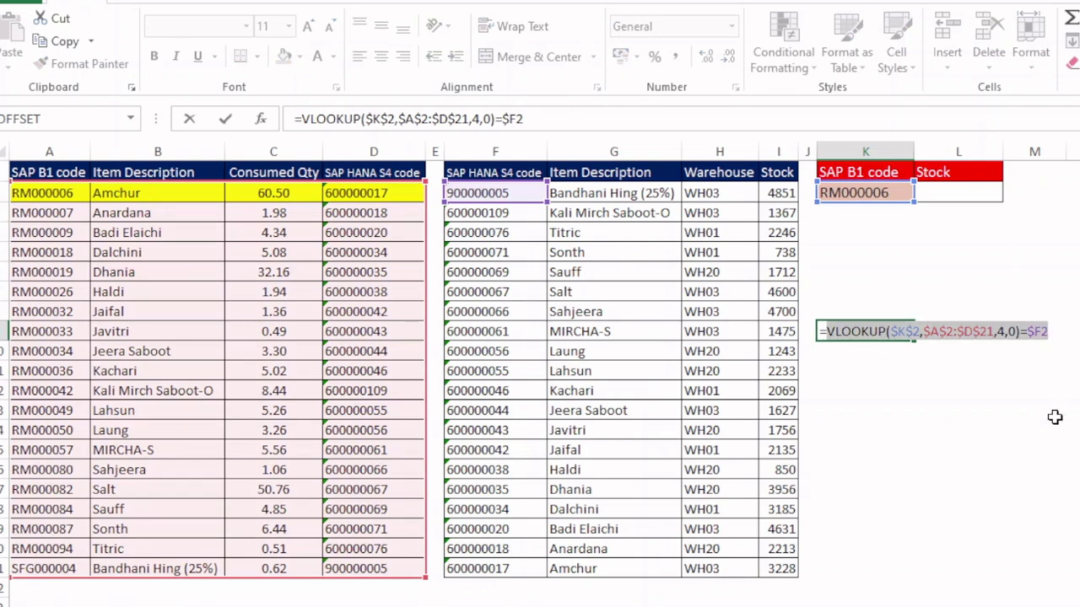
key(ctrl+c)
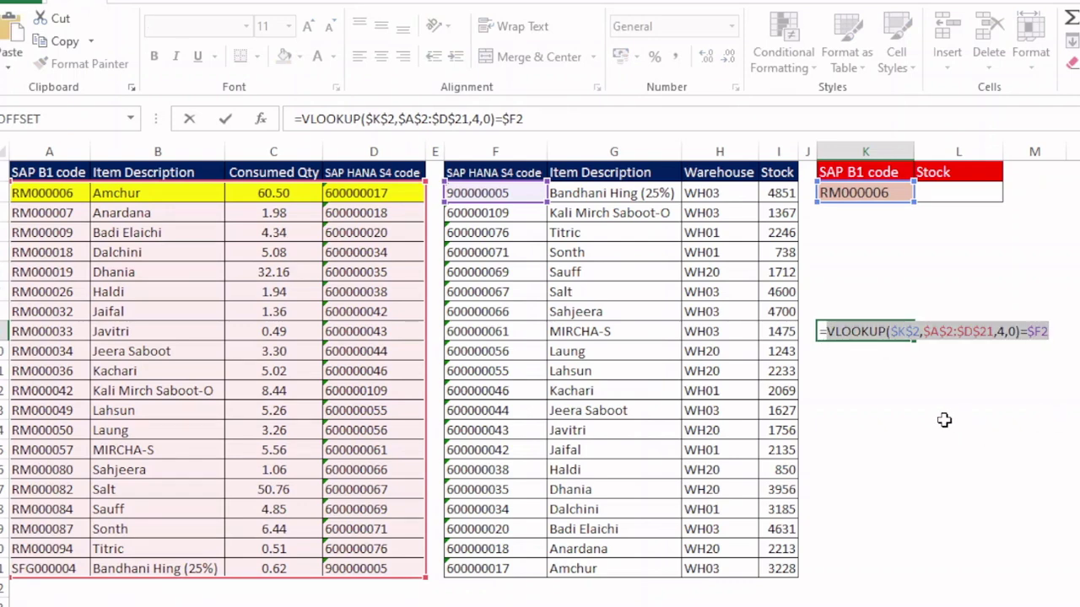
key(Escape)
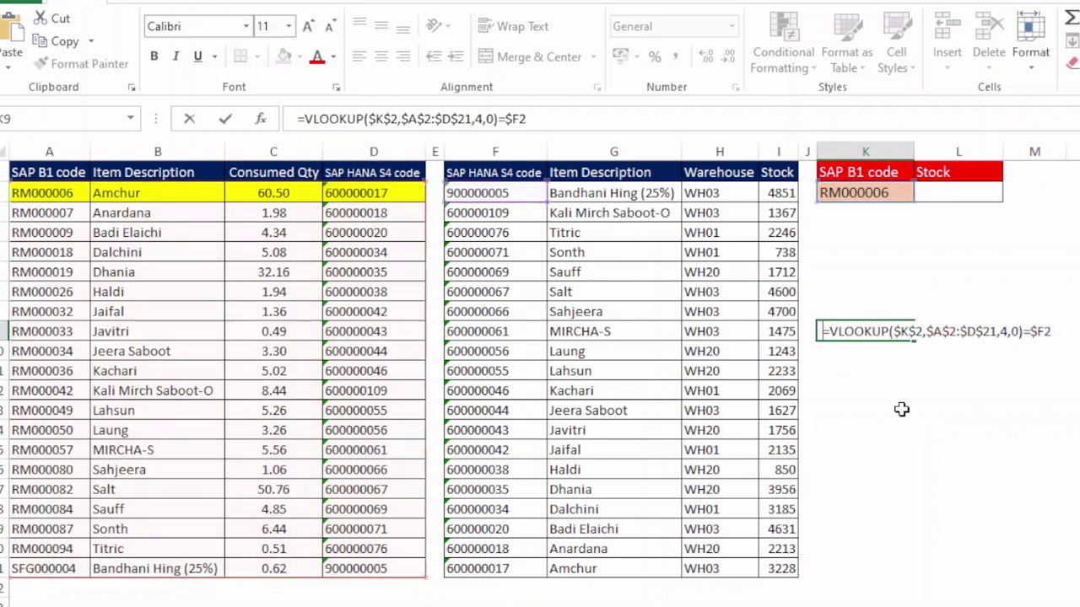
click(952, 407)
click(857, 334)
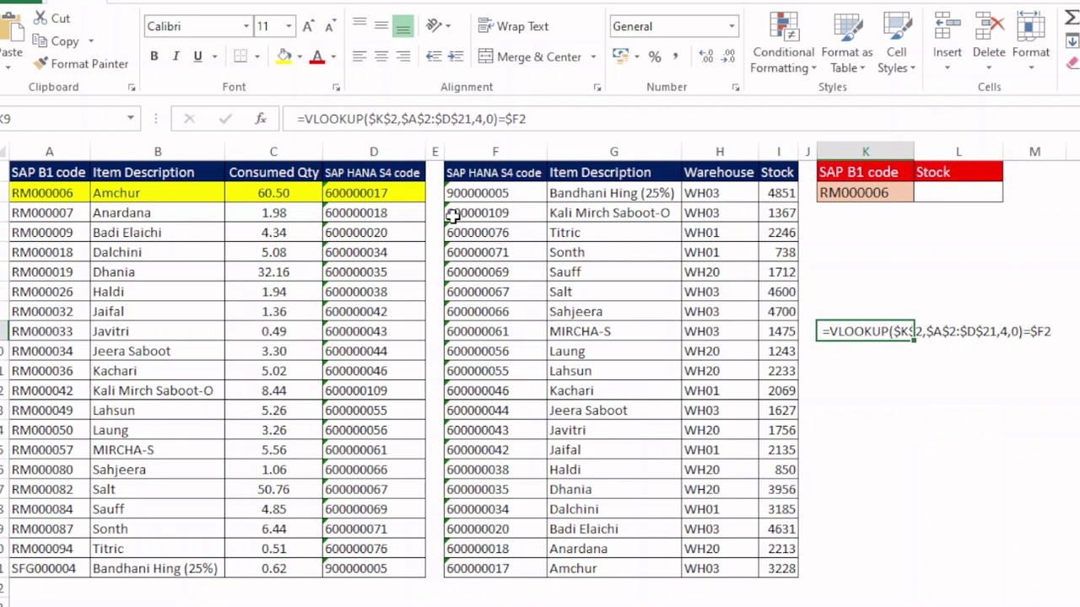
Step: Start a formula-based conditional formatting rule for F2:I21 with the formula =VLOOKUP($K$2,$A$2:$D$21,4,0)=$F2
drag(485, 192, 766, 568)
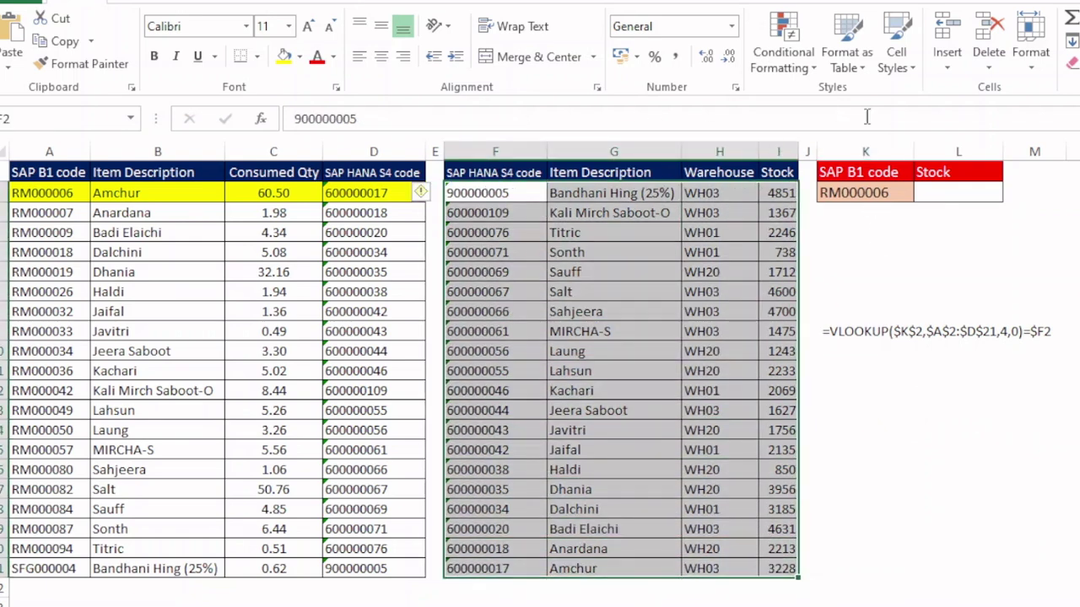
click(781, 50)
click(818, 311)
click(882, 351)
click(886, 431)
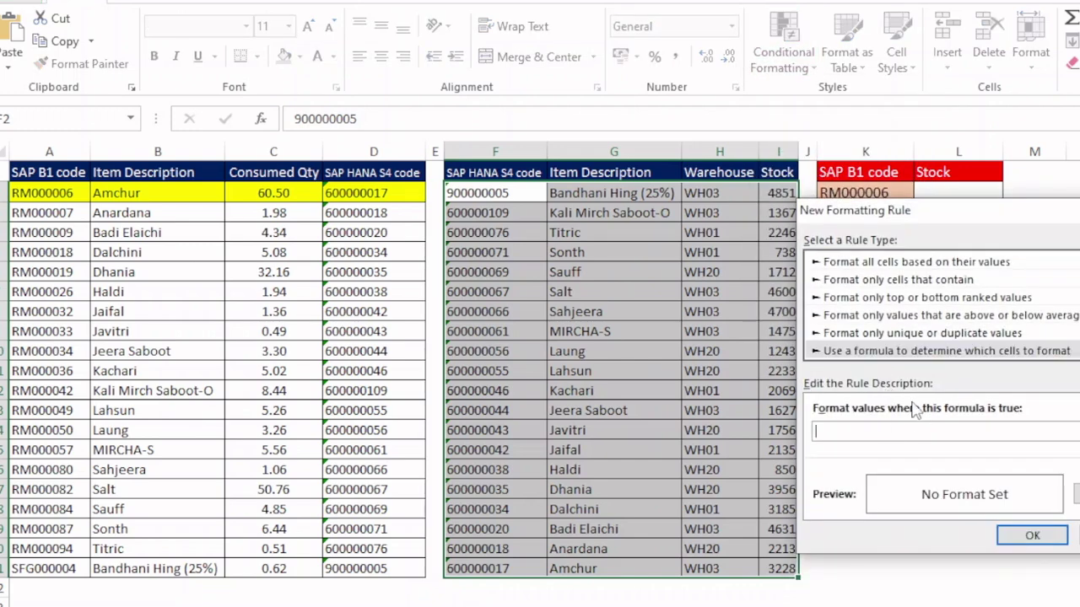
key(ctrl+v)
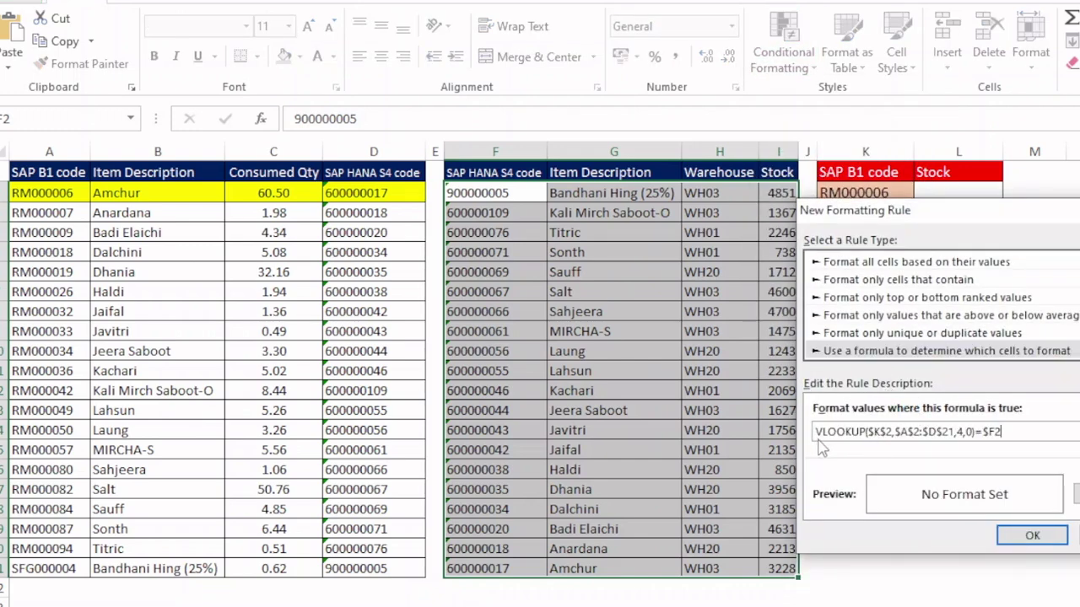
key(Home)
text(=)
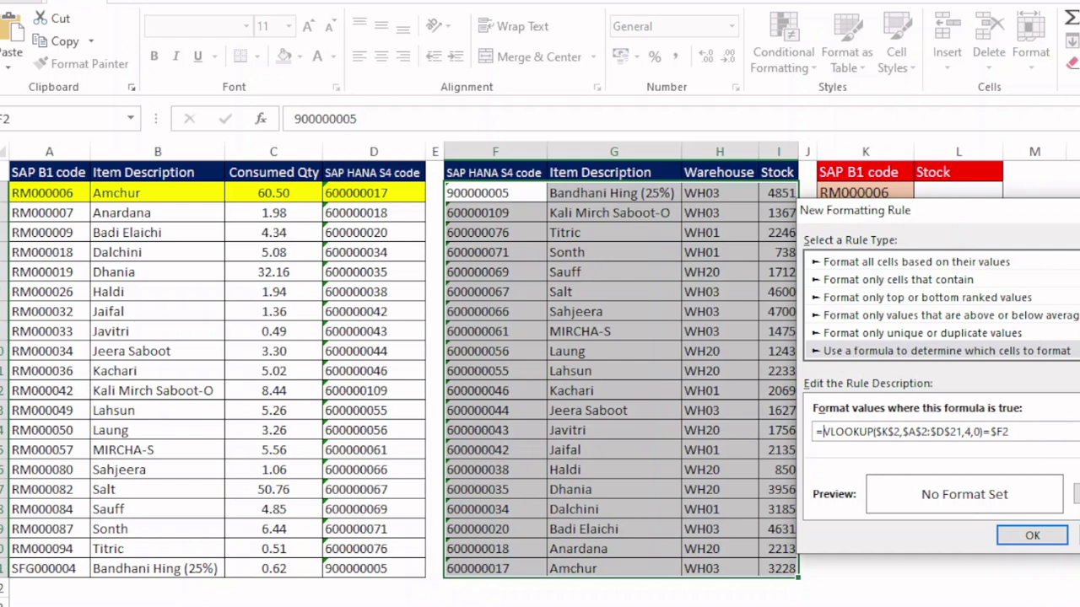
Step: Give the F2:I21 formatting rule a light green fill and apply it
click(1076, 494)
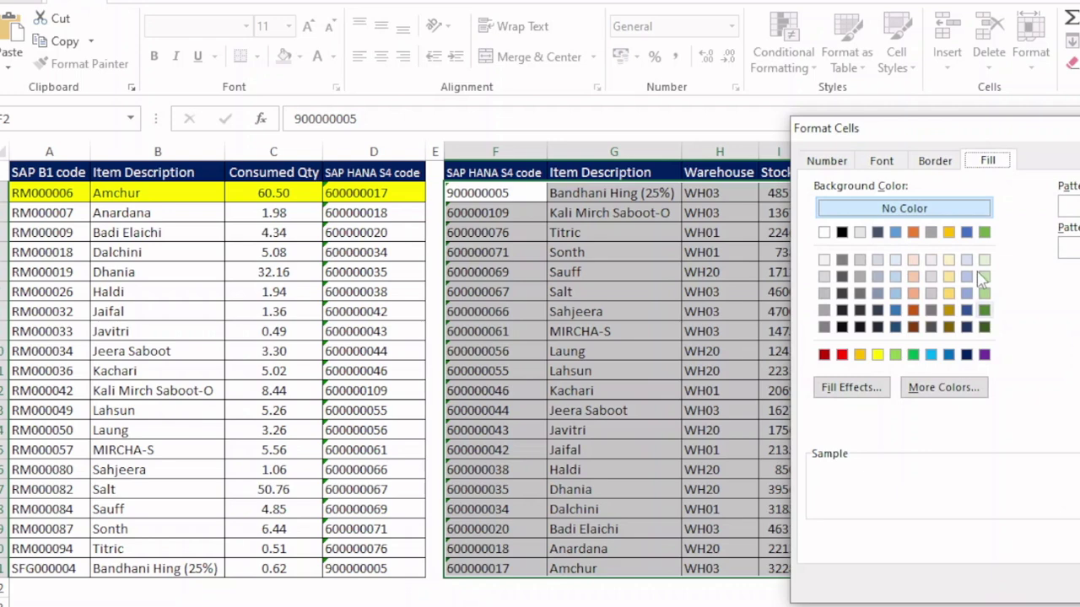
click(984, 293)
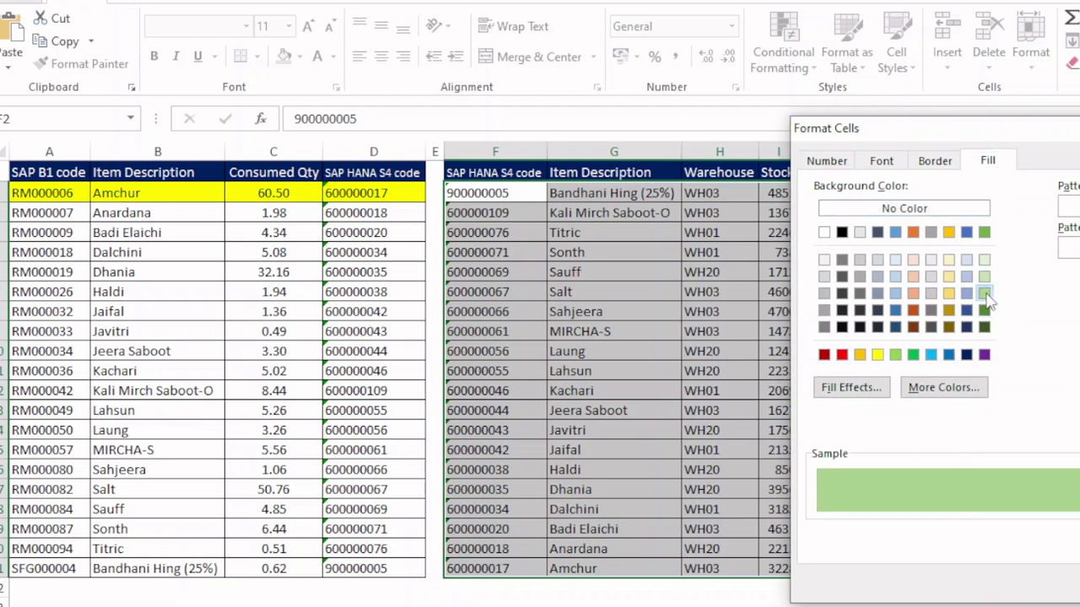
key(Return)
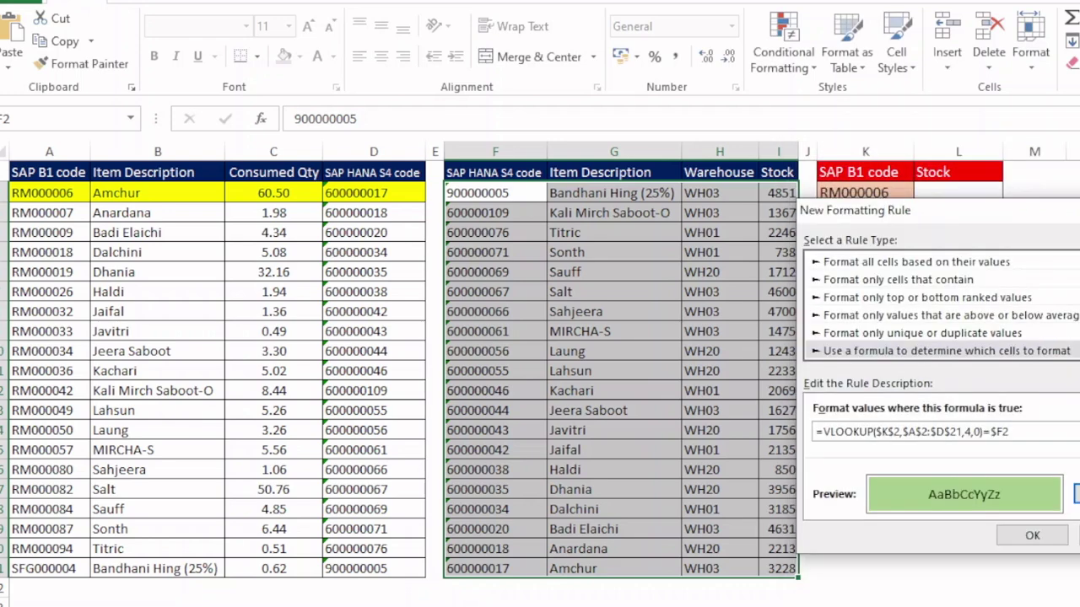
click(1023, 535)
click(1009, 447)
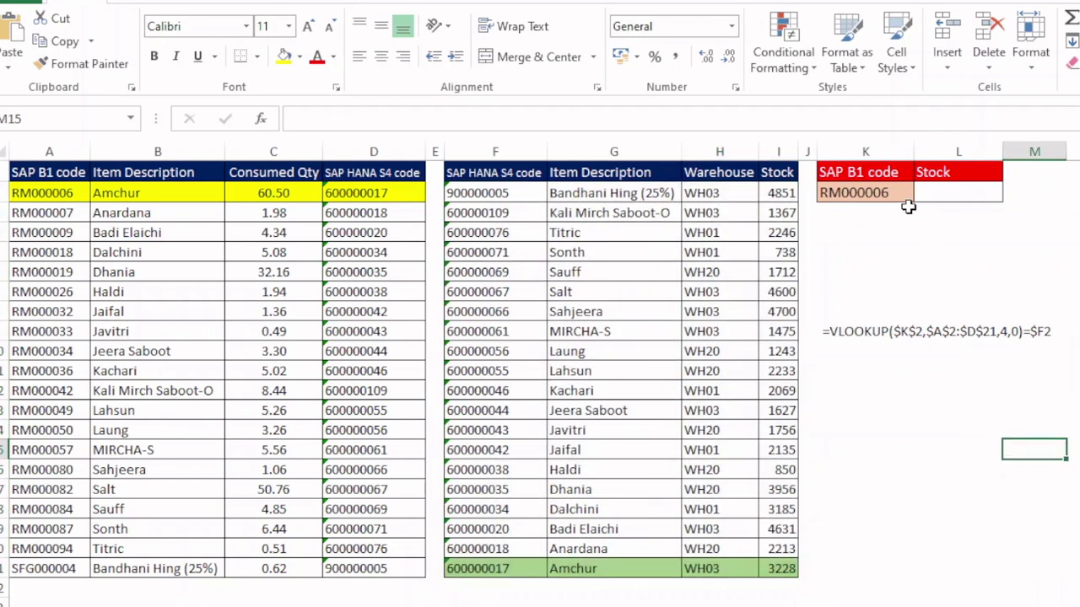
Step: Test the highlighting with SAP B1 code RM000018 in K2 and compare the Dalchini rows in both tables
click(907, 194)
click(922, 193)
click(880, 248)
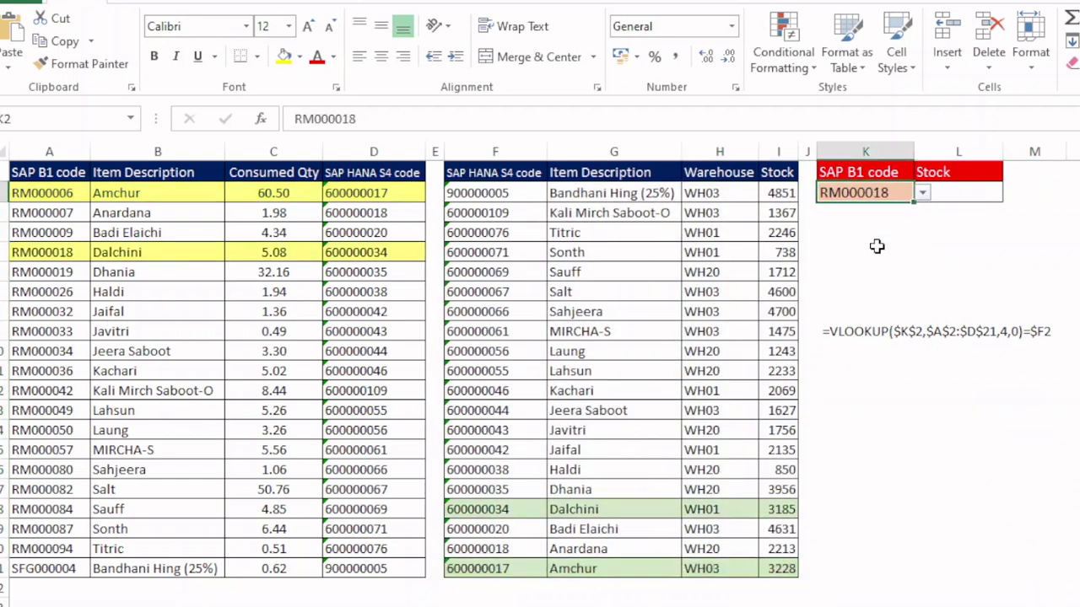
click(338, 256)
click(40, 256)
click(413, 253)
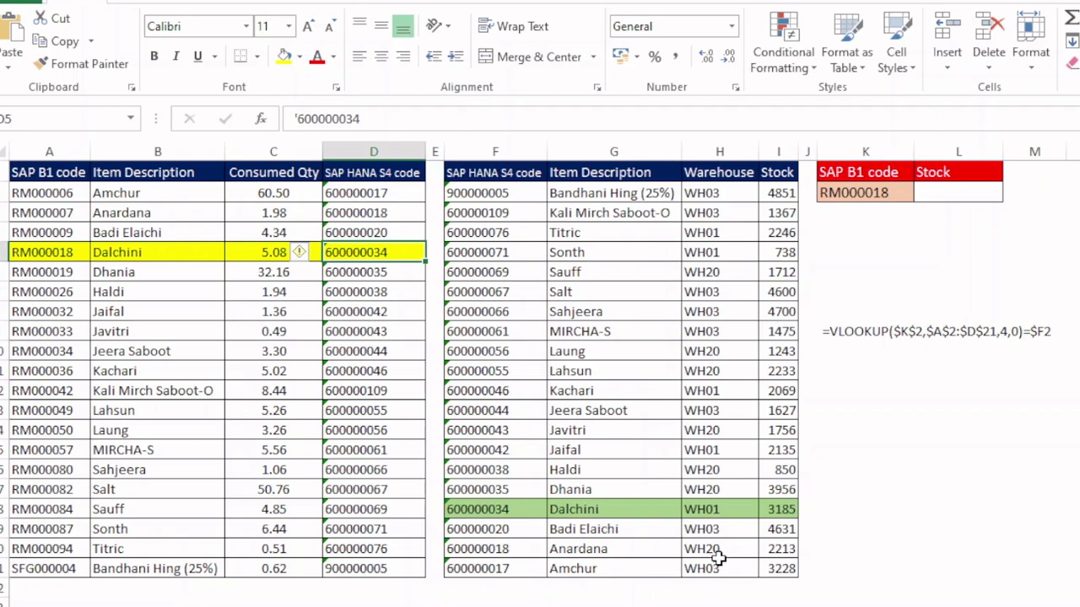
drag(494, 508, 780, 509)
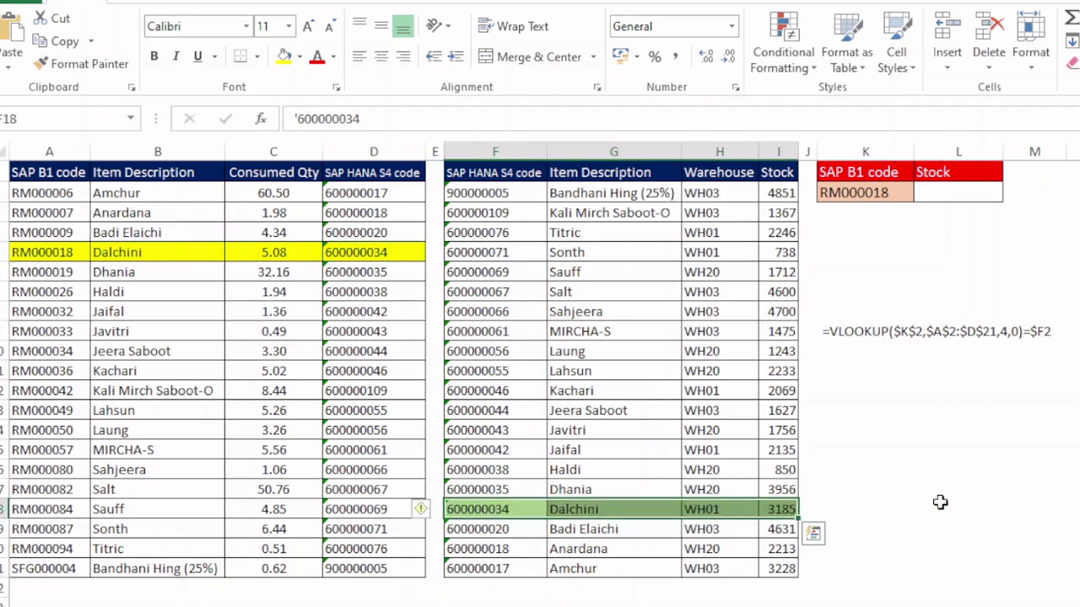
click(940, 506)
Step: Test the highlighting with SAP B1 code RM000034 in K2
click(876, 194)
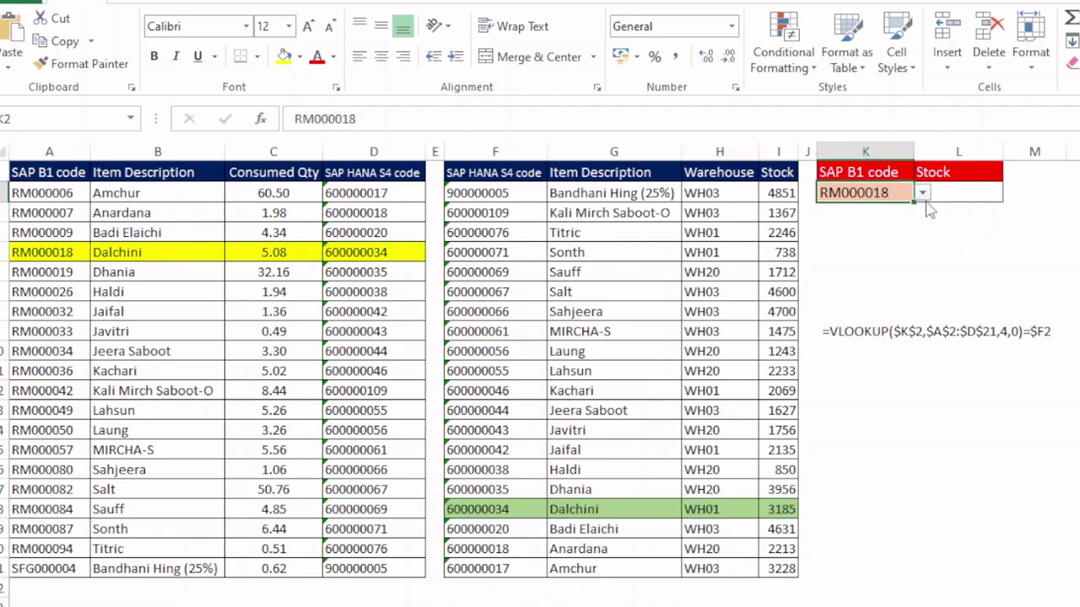
click(922, 193)
click(851, 273)
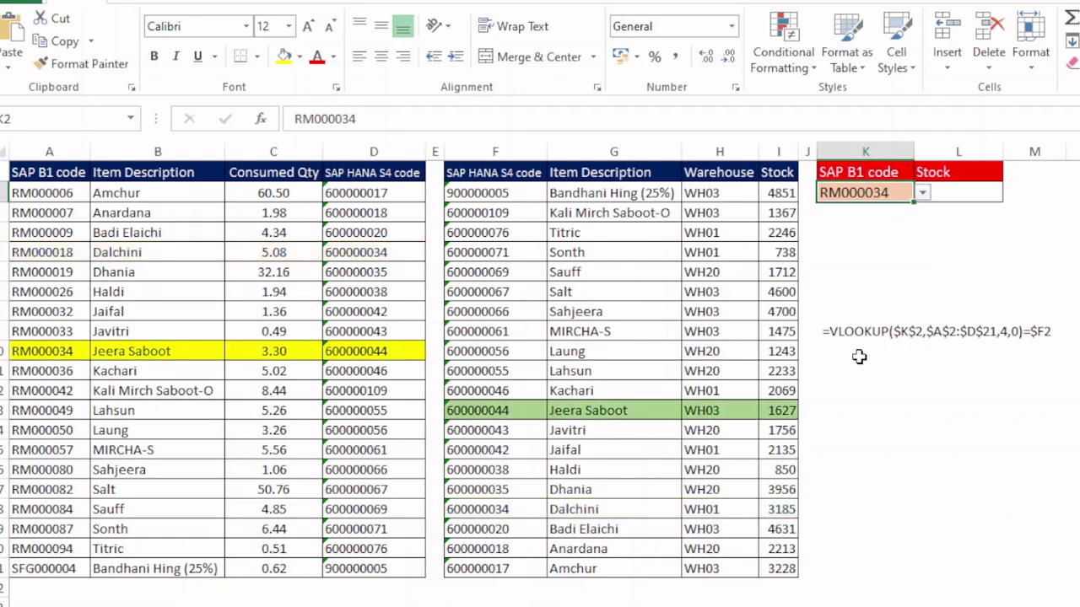
Step: Clear the helper formula text from K9 and set the SAP B1 code in K2 to RM000057
click(822, 332)
key(Delete)
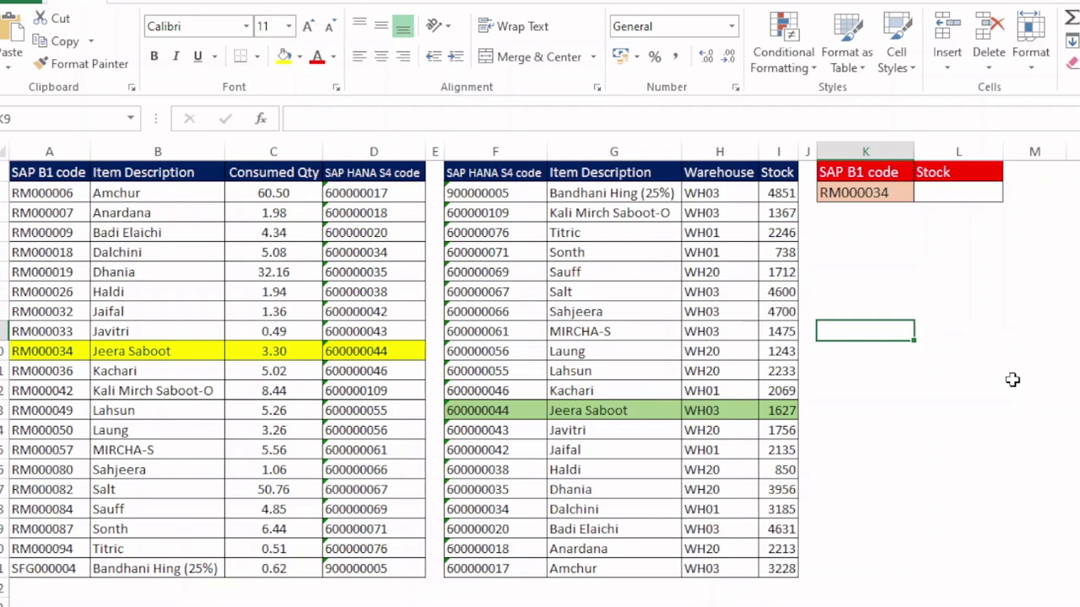
click(895, 194)
click(923, 193)
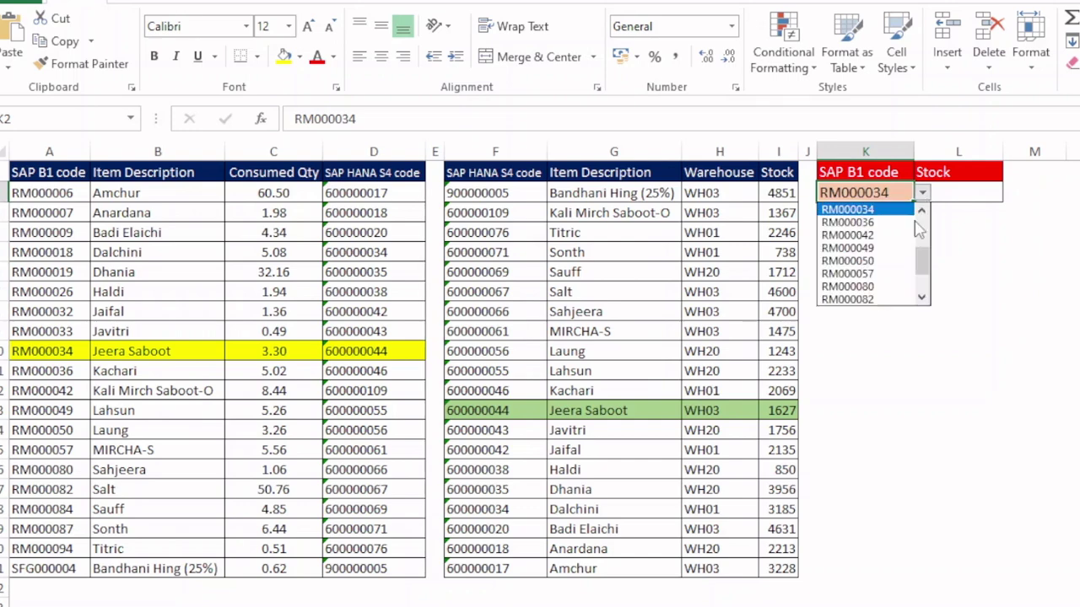
click(853, 271)
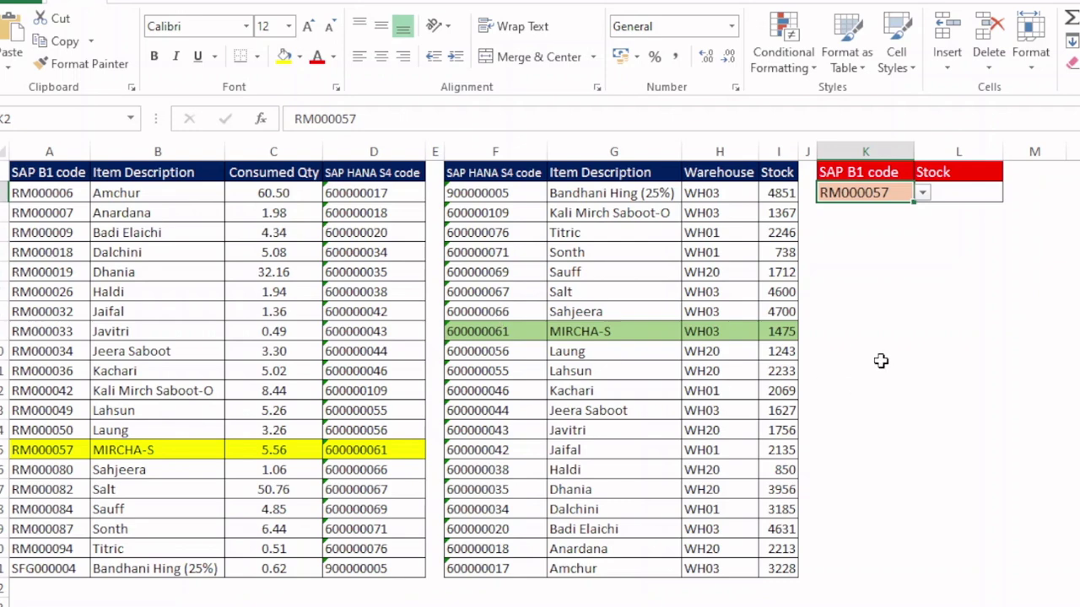
Step: Enter =VLOOKUP($K$2,$A$2:$D$21,4,0) in the Stock cell L2 to return the matching SAP HANA S4 code
click(973, 193)
text(=vloo)
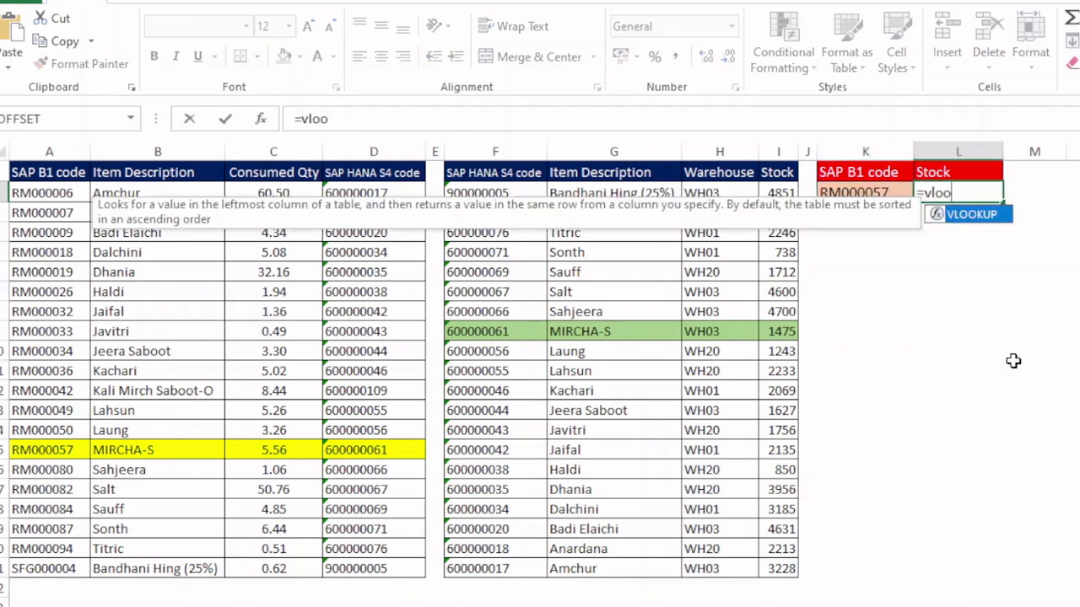
key(Tab)
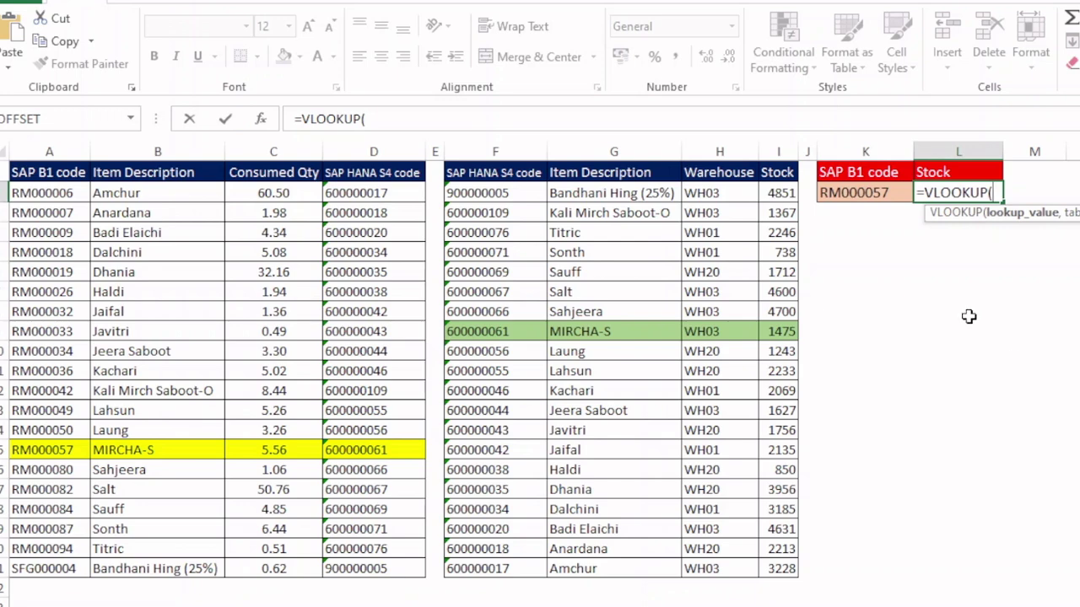
click(879, 199)
key(F4)
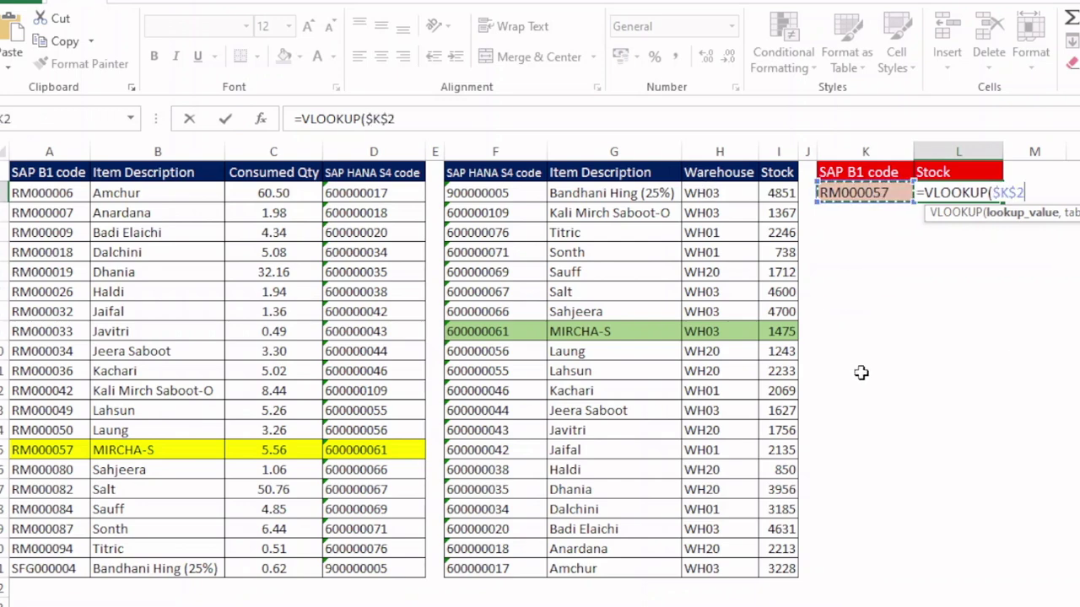
text(,)
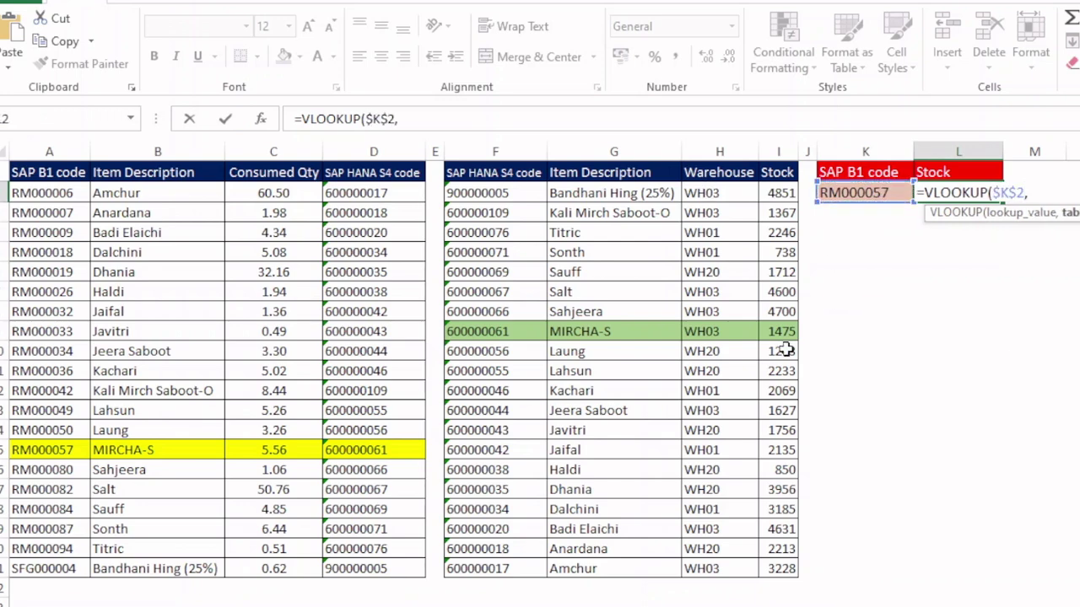
drag(71, 195, 364, 562)
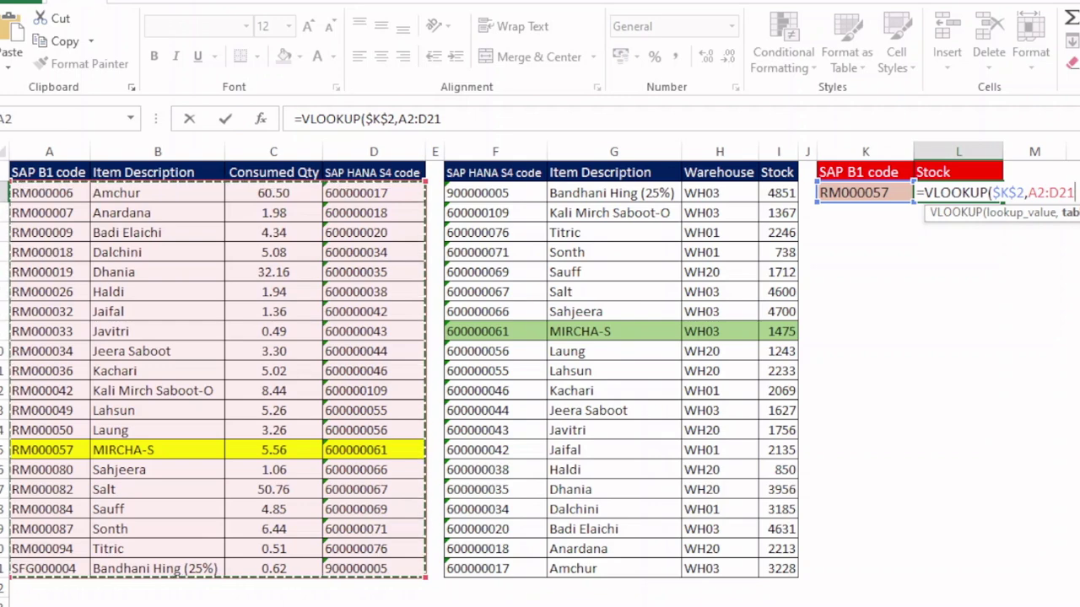
key(F4)
text(,)
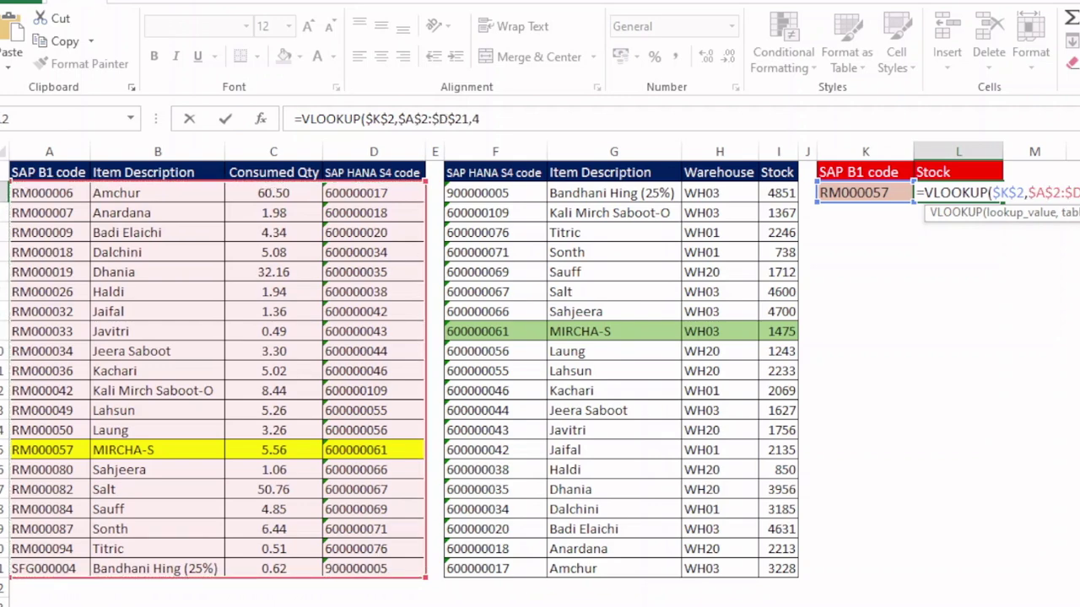
text(4,)
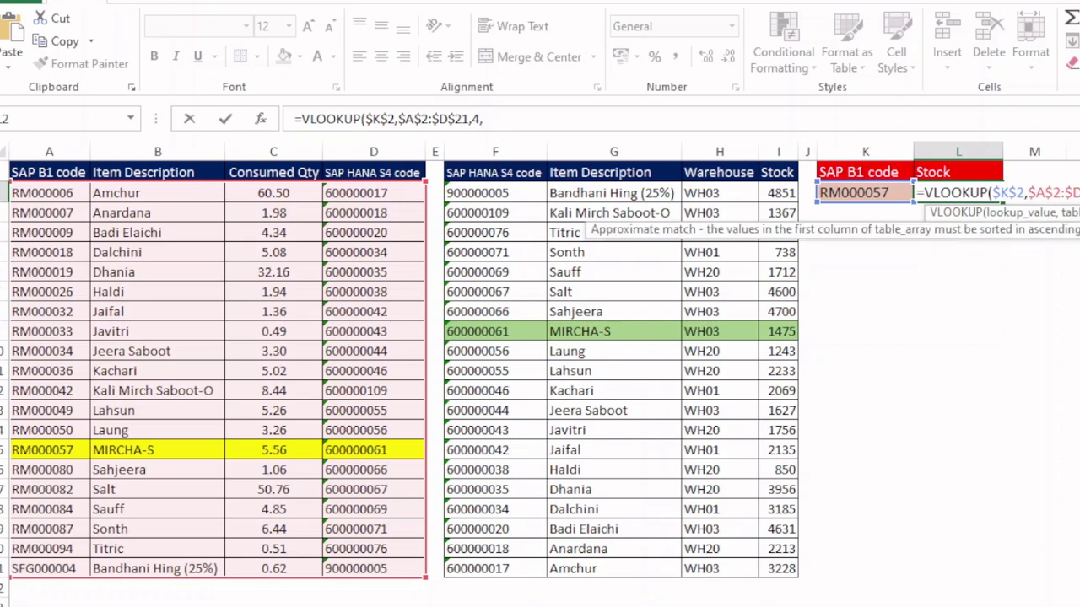
text(0))
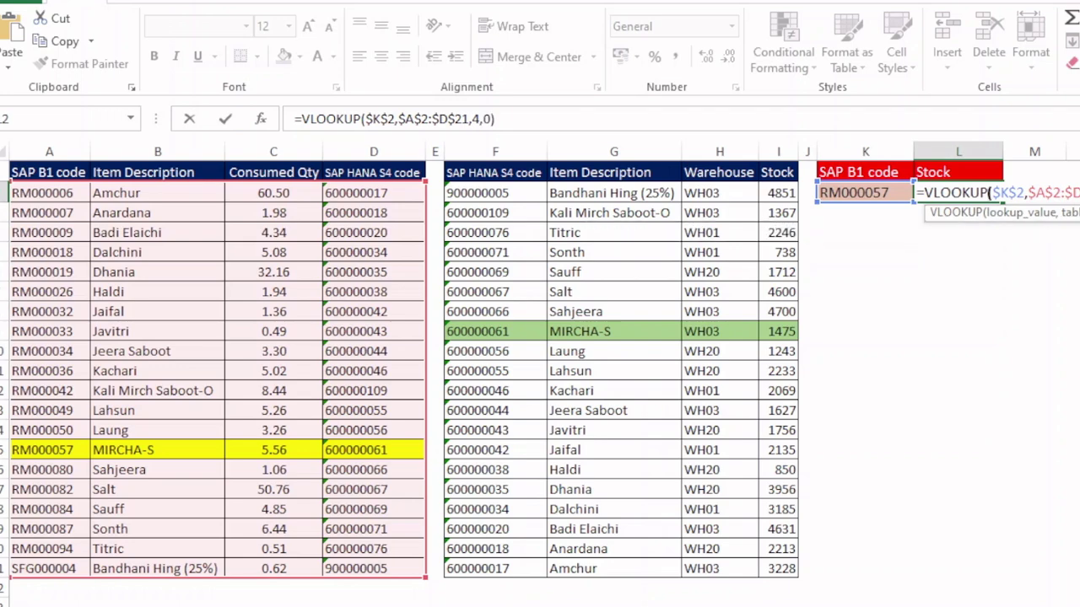
key(Return)
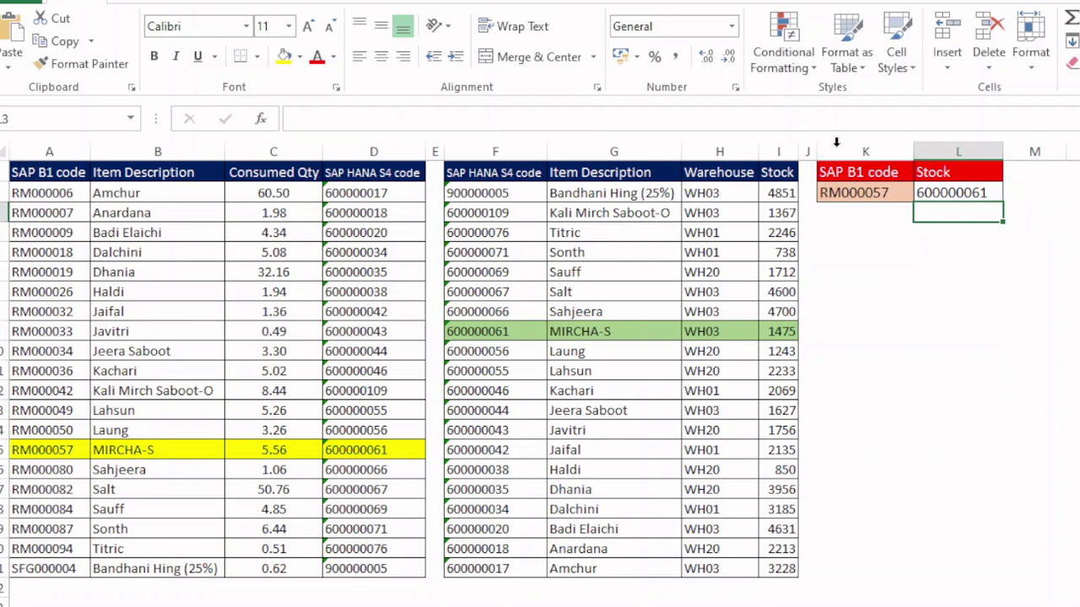
Step: Compare the L2 result with the S4 code in D15, and set the SAP B1 code in K2 to RM000080
click(847, 194)
click(348, 451)
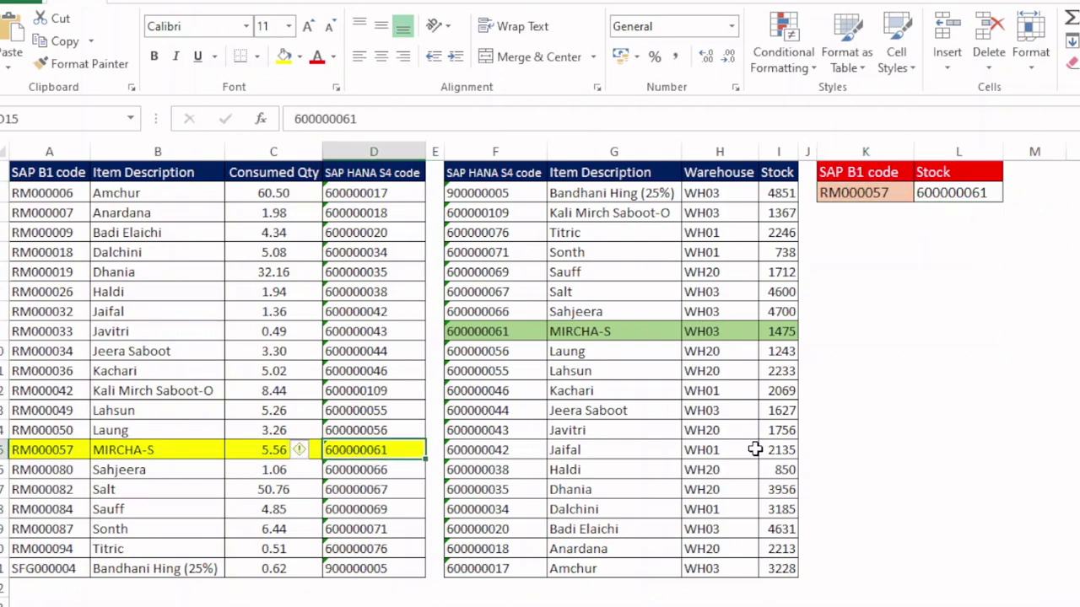
click(910, 194)
click(923, 194)
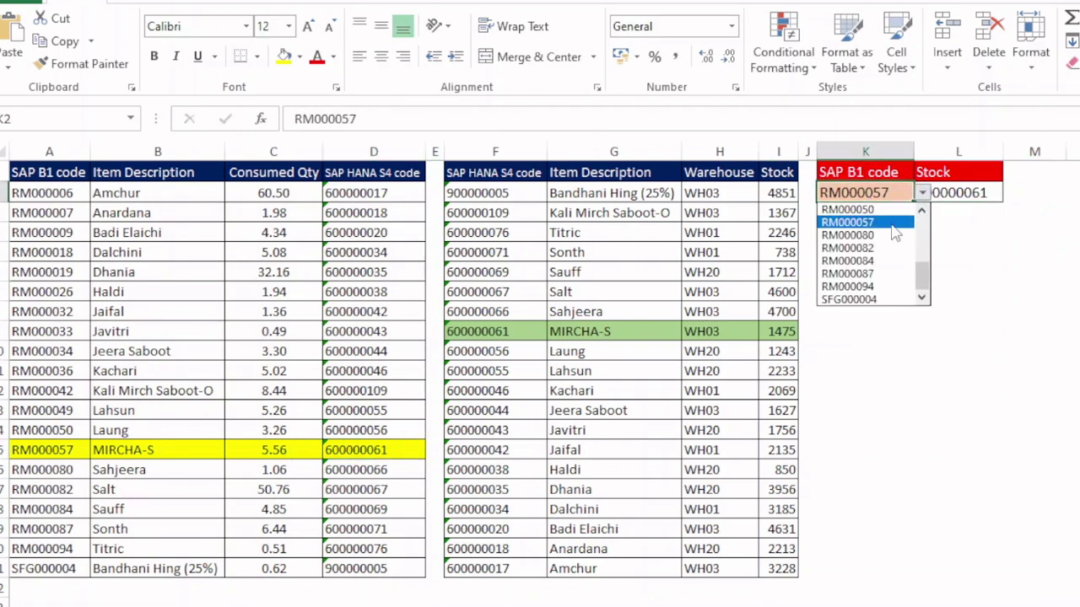
click(877, 249)
click(945, 236)
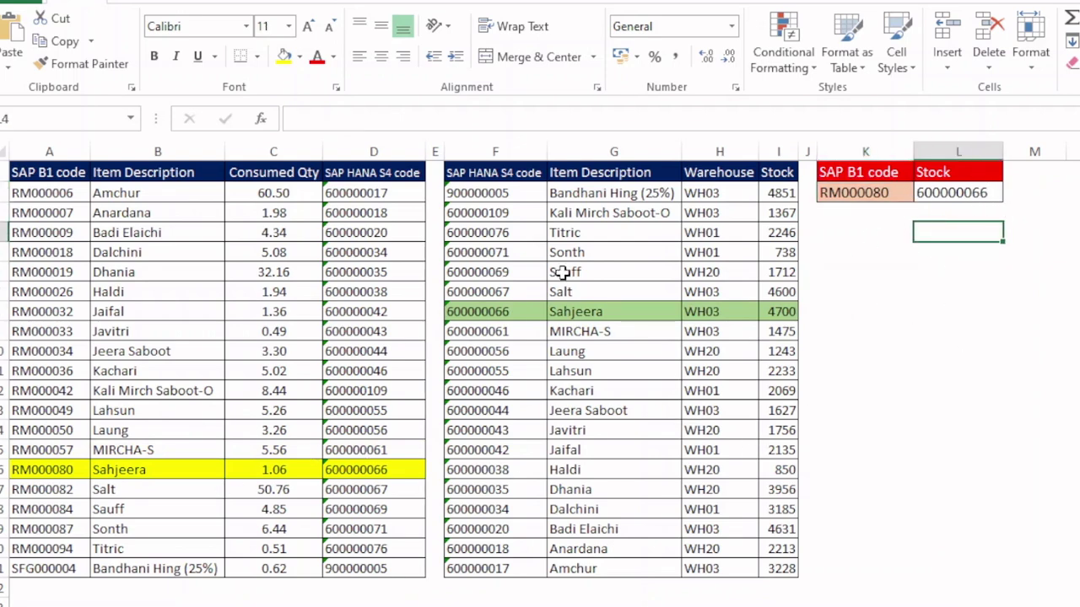
drag(456, 212, 772, 569)
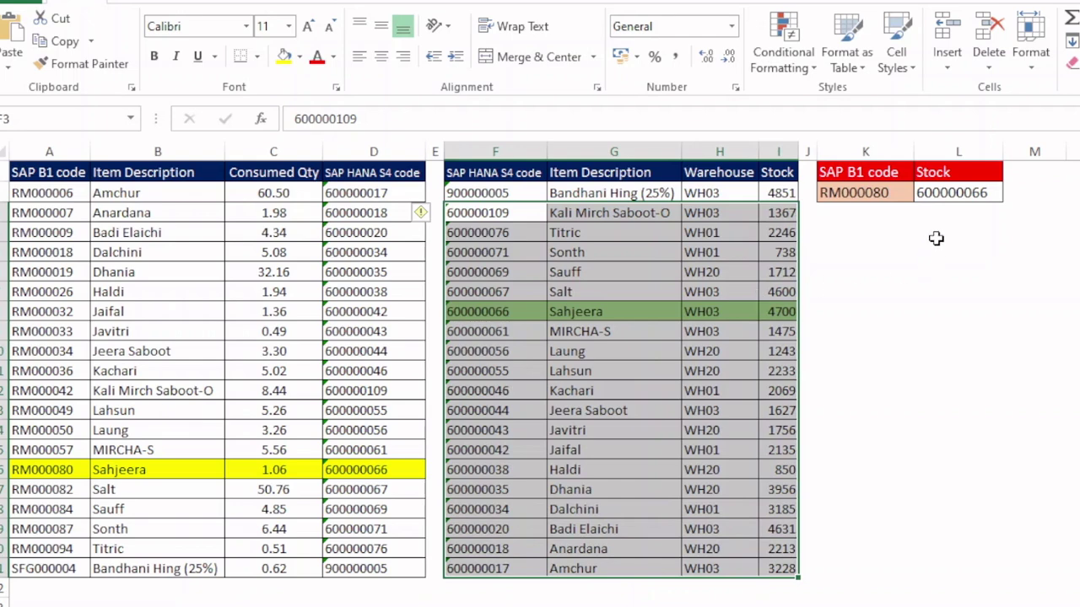
drag(520, 197, 775, 574)
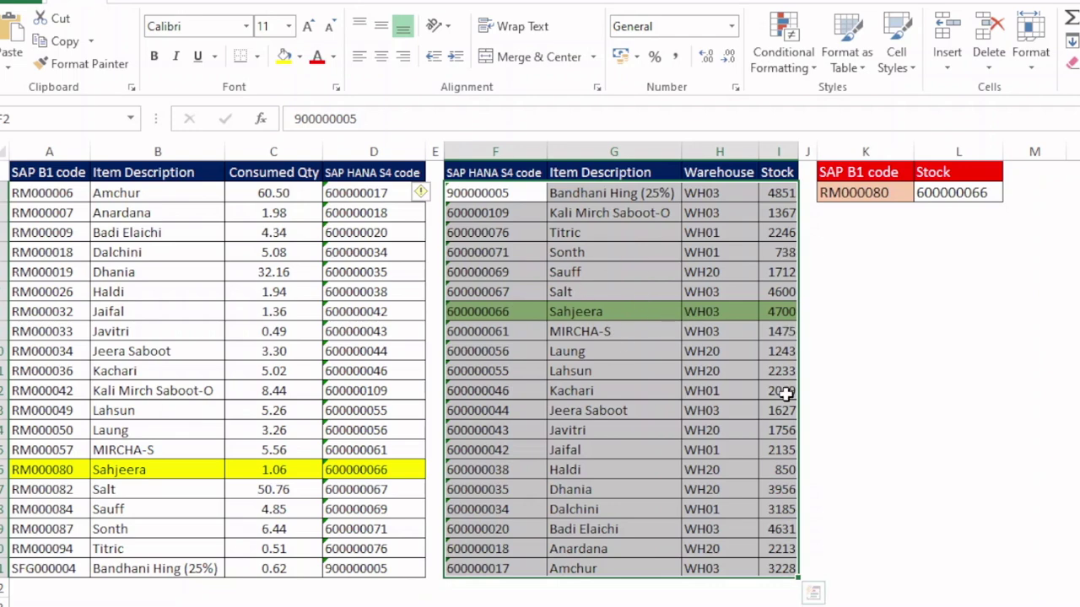
click(938, 253)
Step: Wrap the existing VLOOKUP in the Stock cell L2 inside an outer VLOOKUP, using it as the lookup value
click(946, 202)
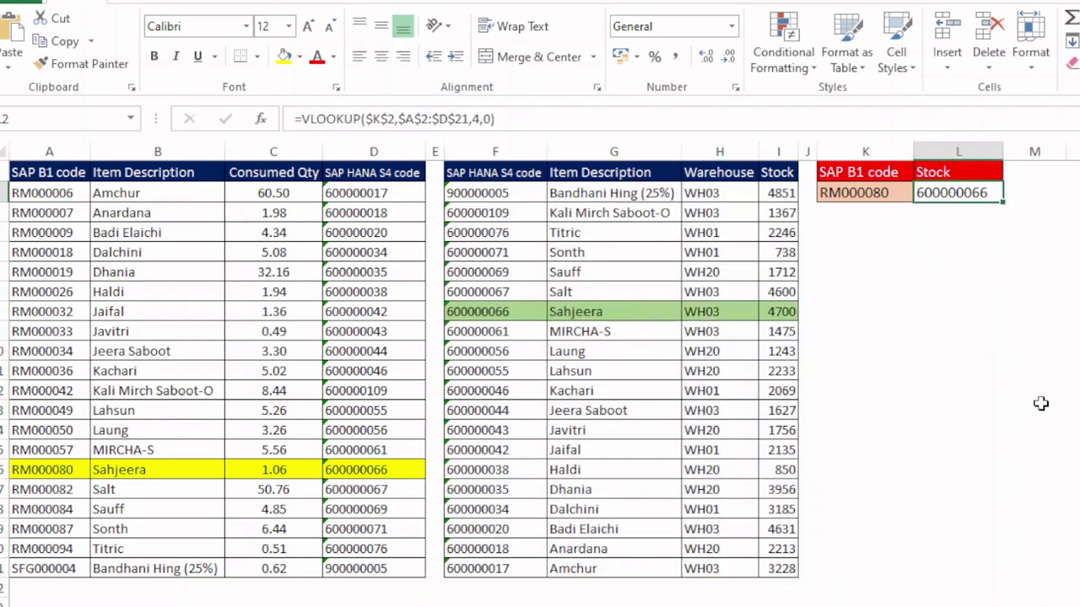
key(F2)
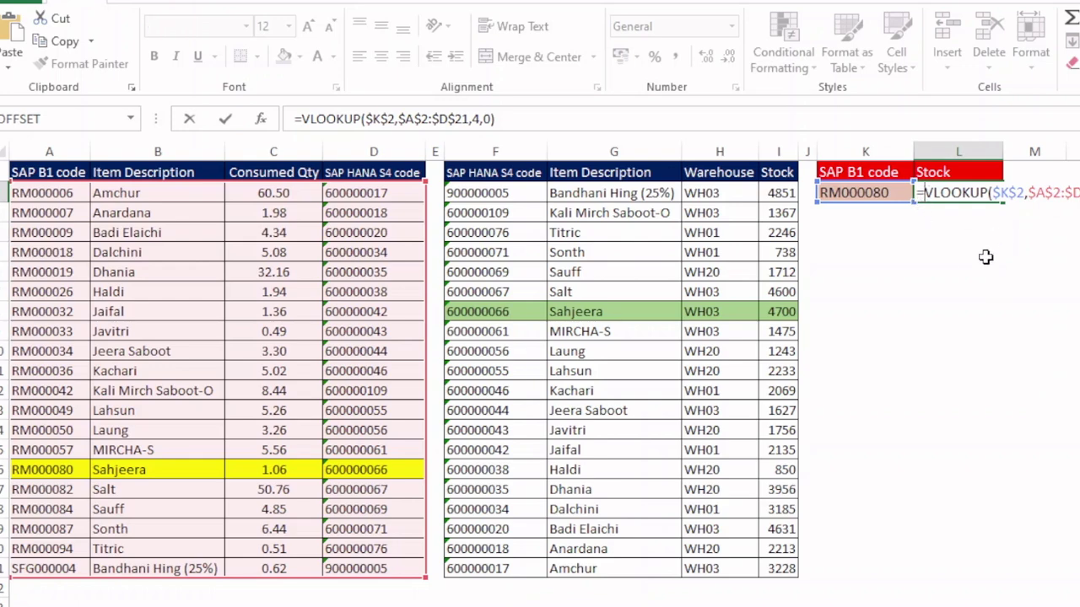
text(vlo)
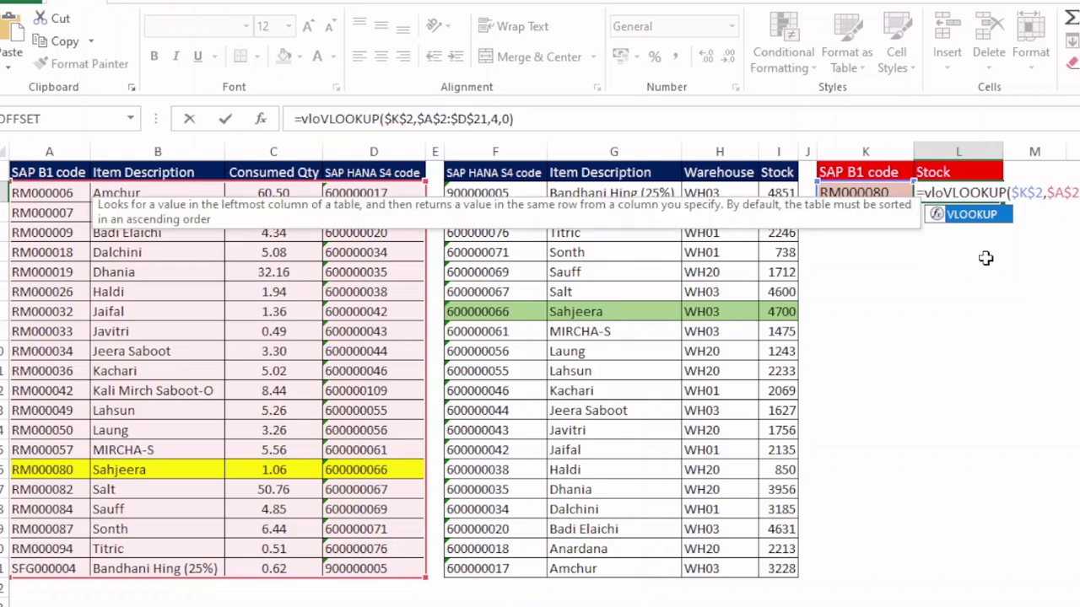
key(Tab)
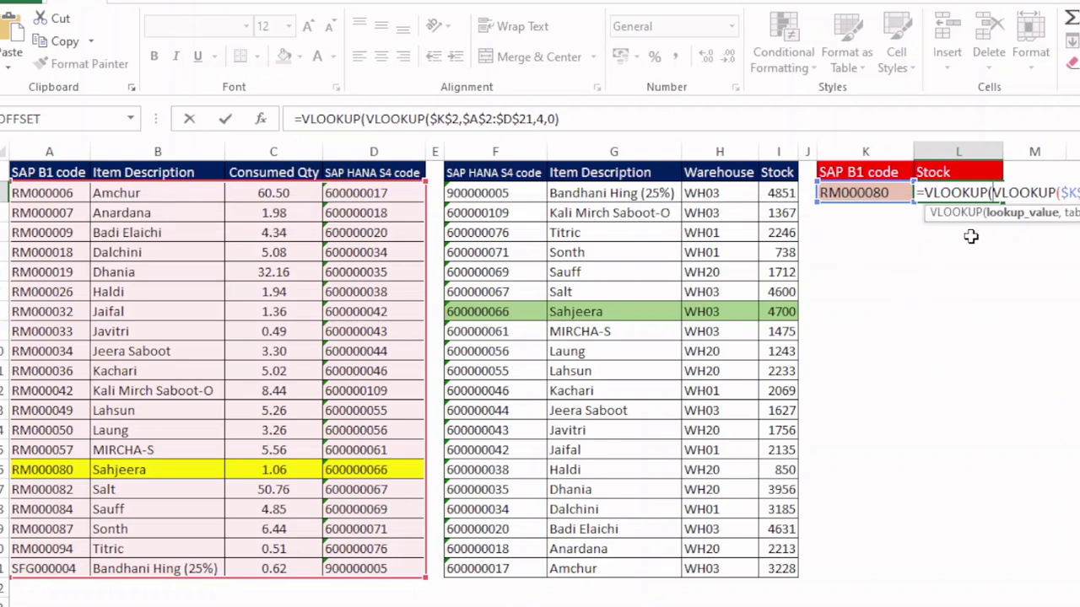
double_click(1012, 193)
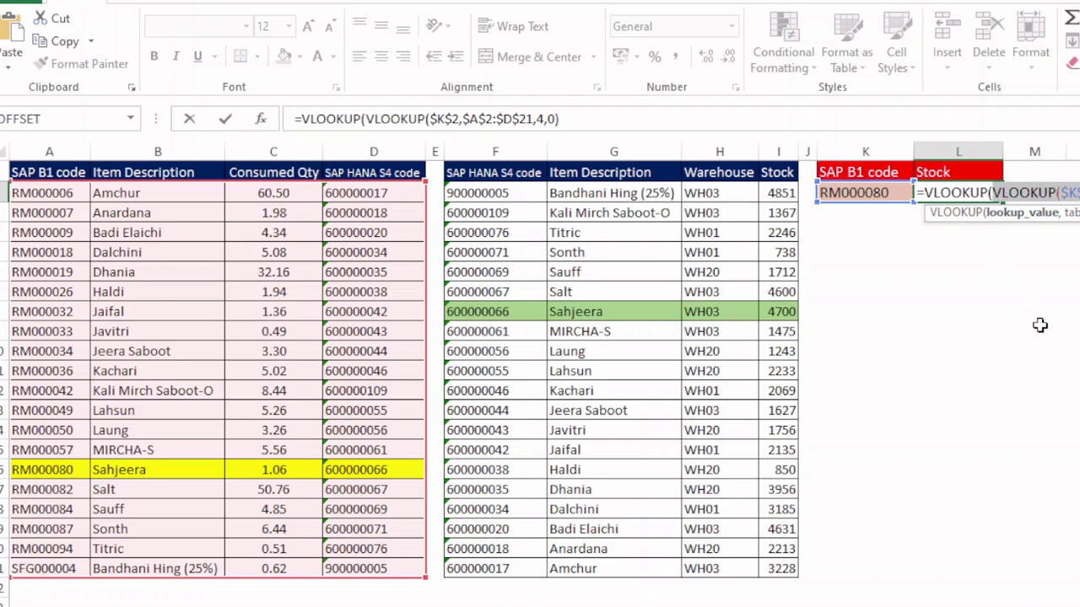
click(1077, 193)
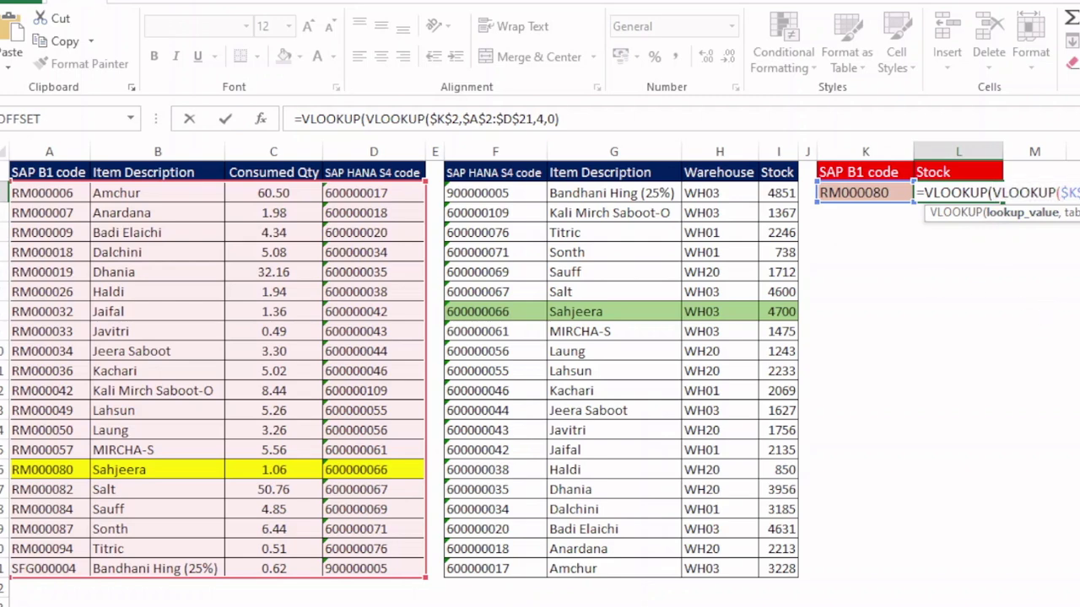
text(,)
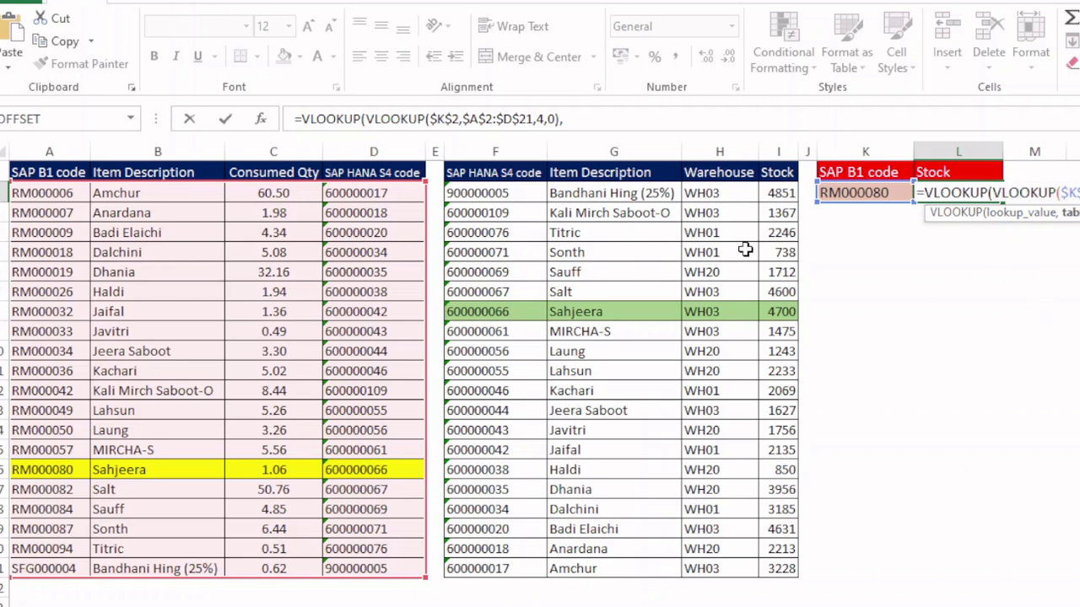
Step: Complete the outer VLOOKUP in L2 with absolute table range $F$2:$I$21, column index 4 and exact match 0
drag(496, 192, 764, 570)
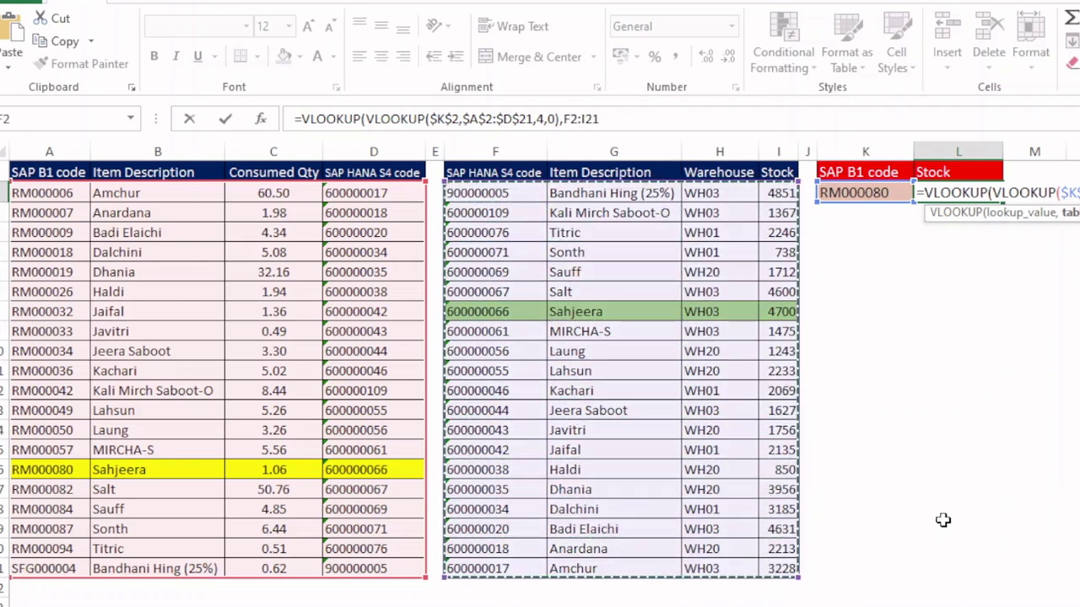
key(F4)
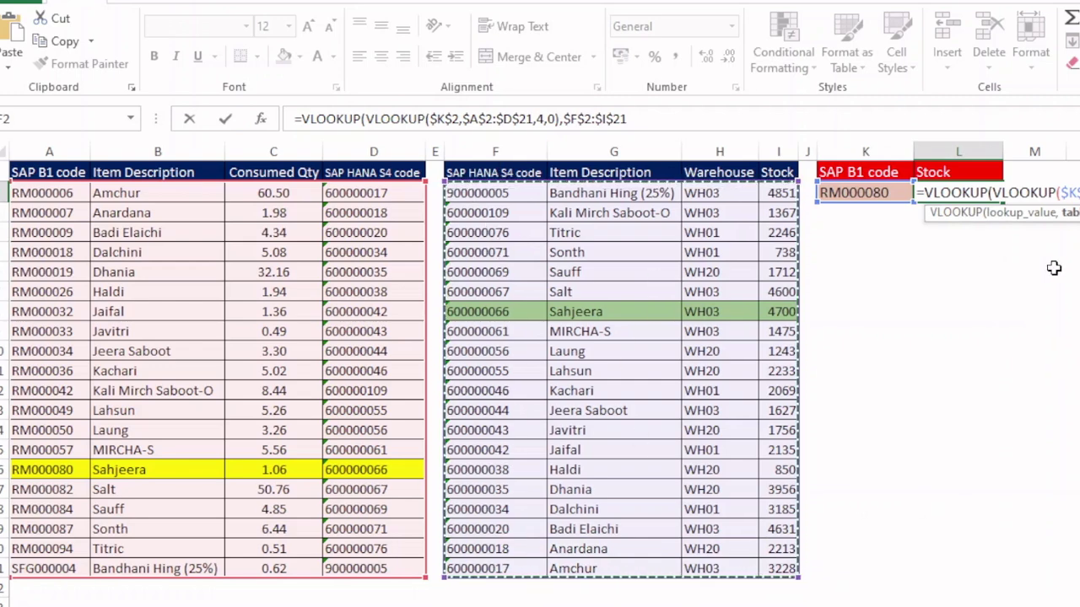
text(,)
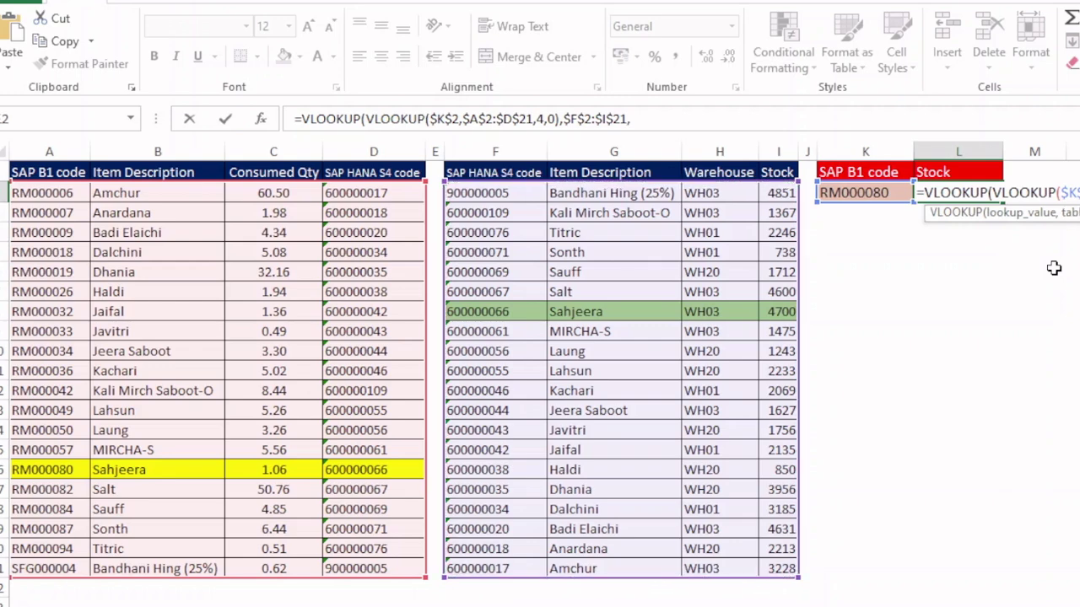
text(4,0)
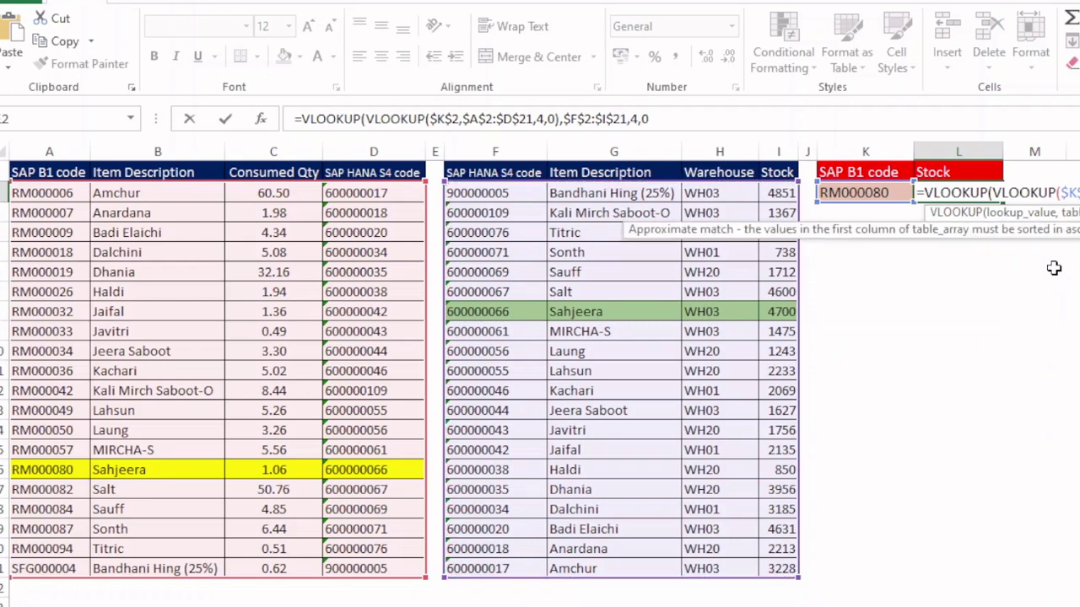
text())
key(Return)
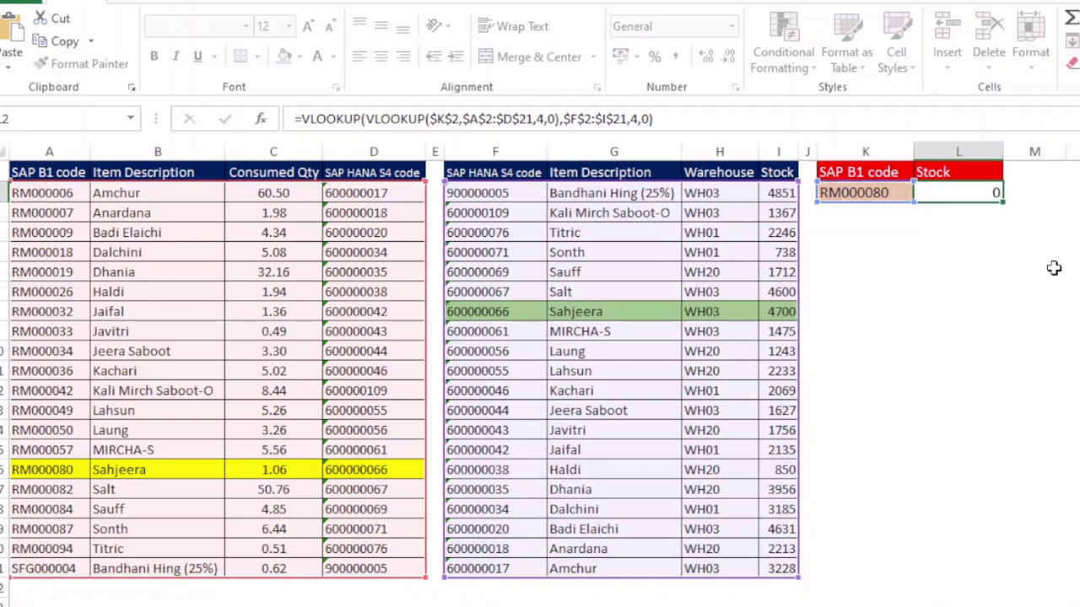
click(966, 194)
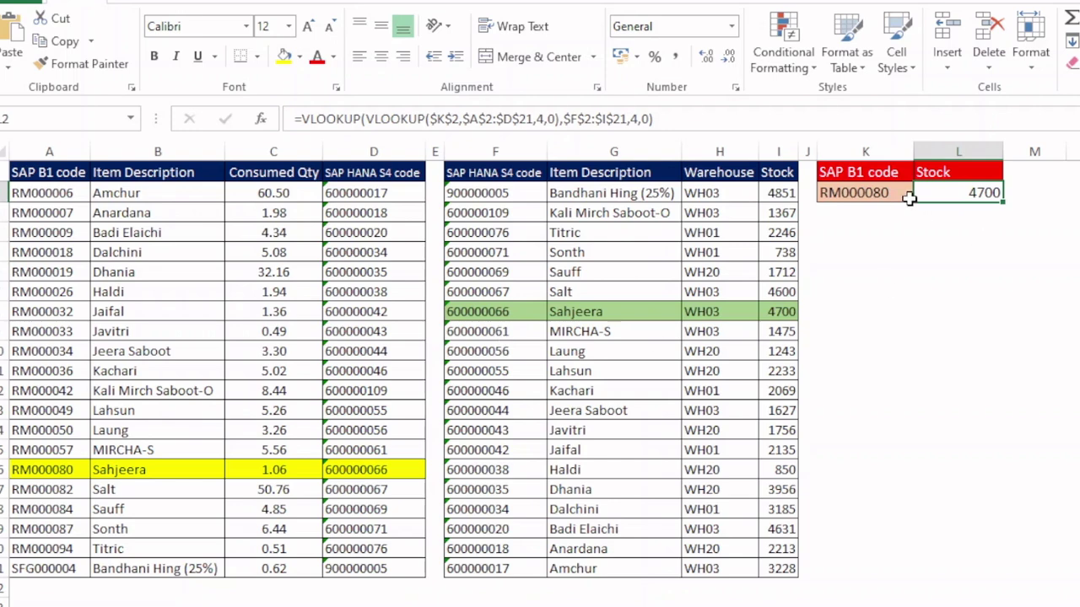
Step: Test the nested stock lookup in L2 by setting the SAP B1 code in K2 to RM000034
click(870, 189)
click(922, 194)
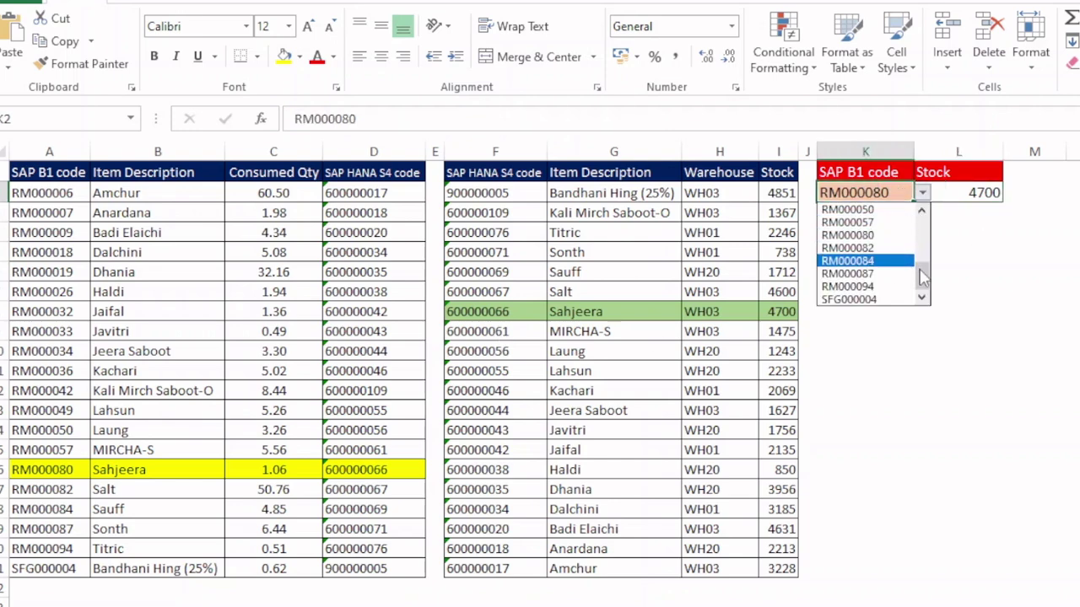
scroll(917, 251, down, 2)
click(856, 235)
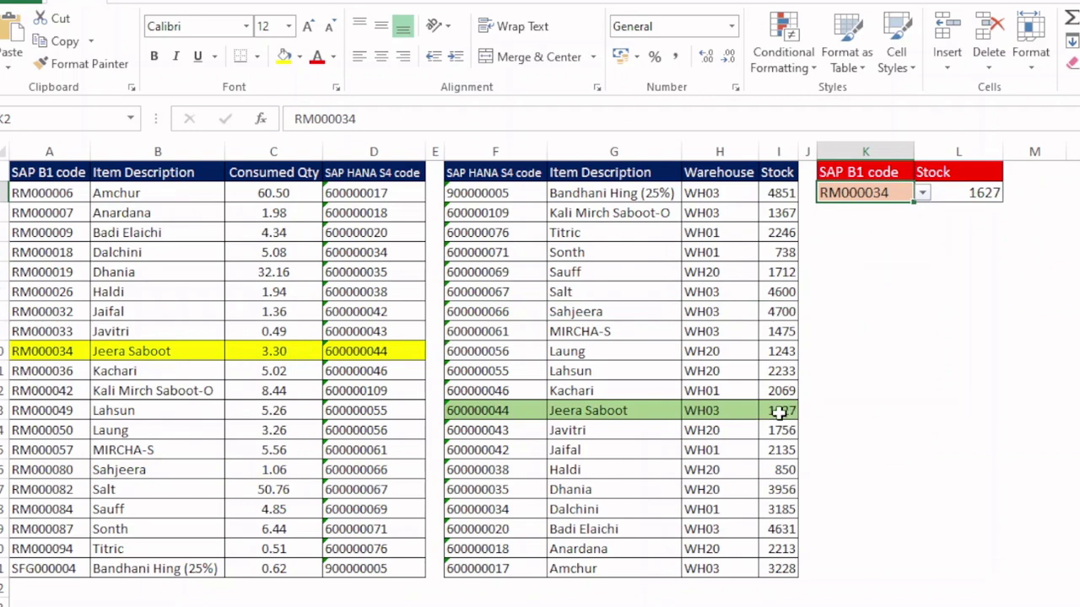
click(970, 194)
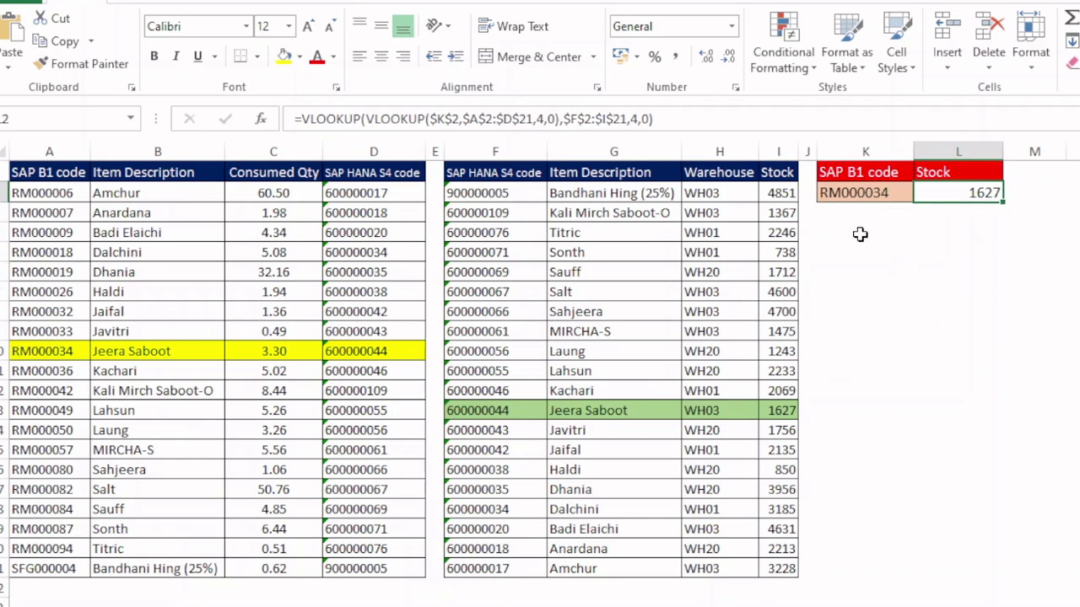
Step: Set the SAP B1 code in K2 to RM000026 and open the nested VLOOKUP formula in L2 for review
click(852, 193)
click(923, 194)
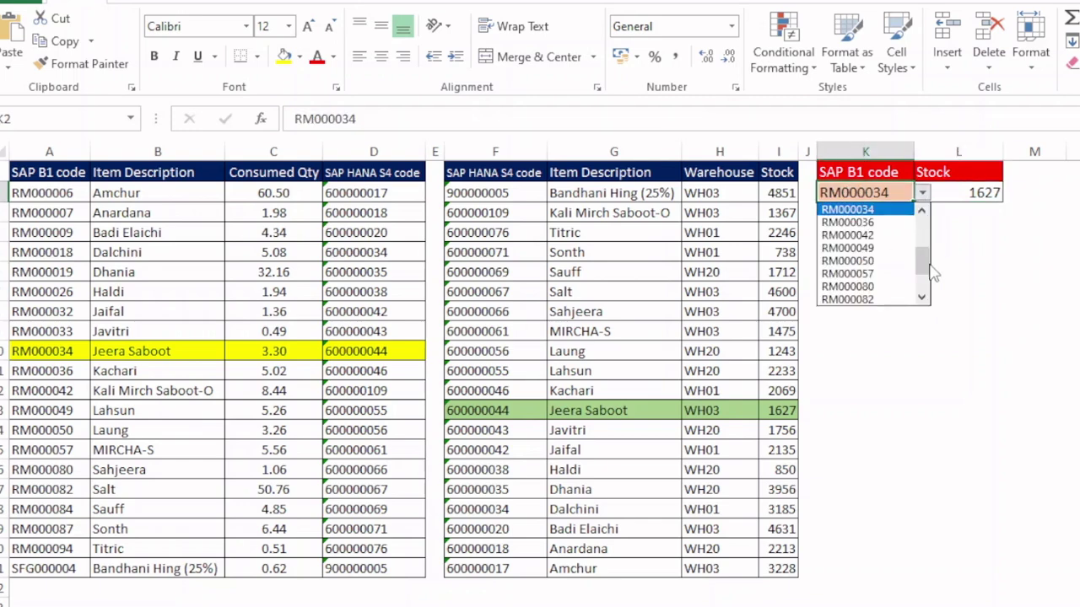
scroll(923, 268, down, 2)
click(847, 222)
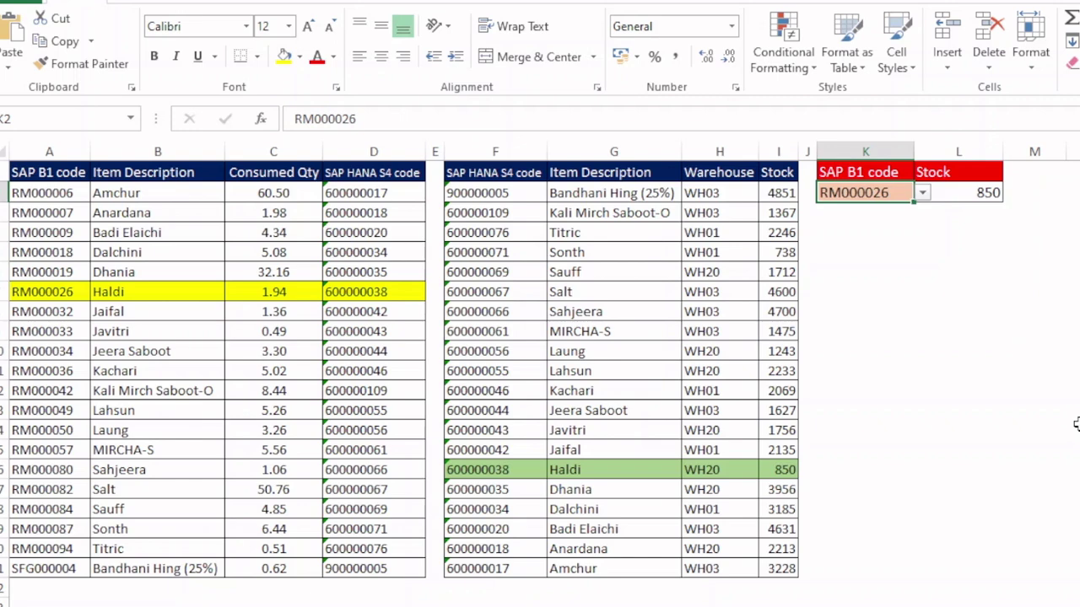
click(947, 198)
key(F2)
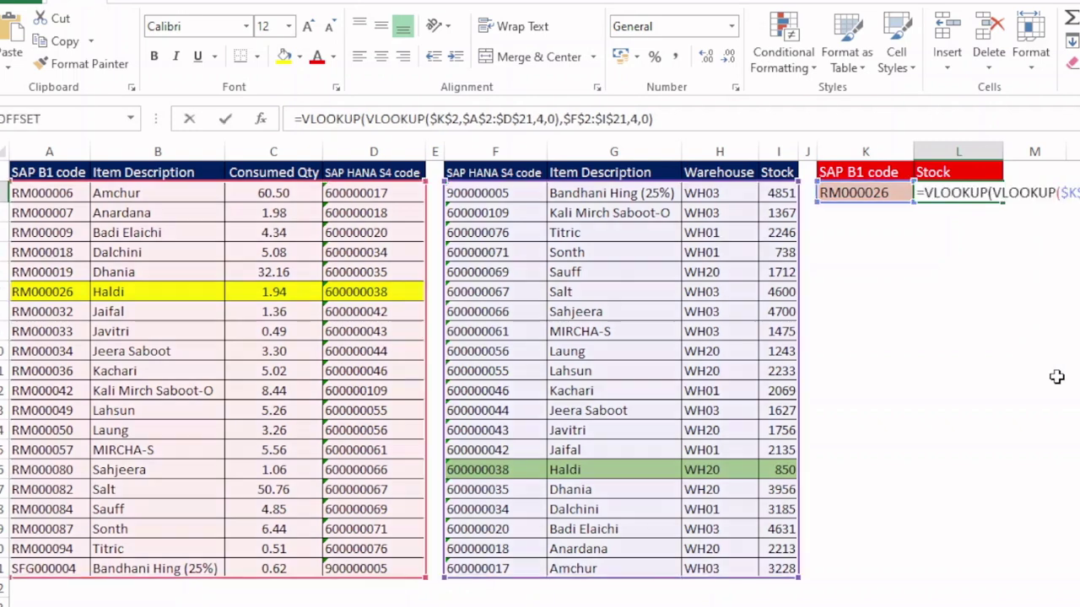